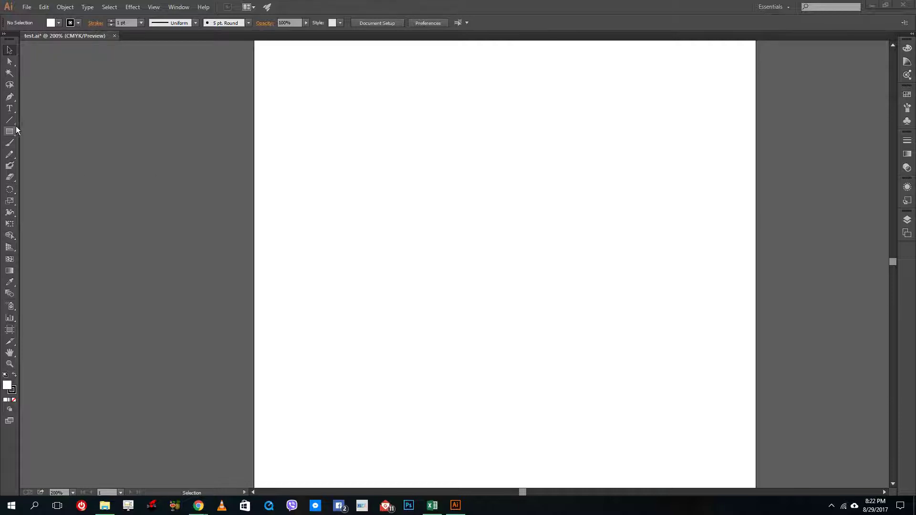
Draw a rounded rectangle about 122.5 pt wide and 78.5 pt high in the artboard's upper area
click(9, 133)
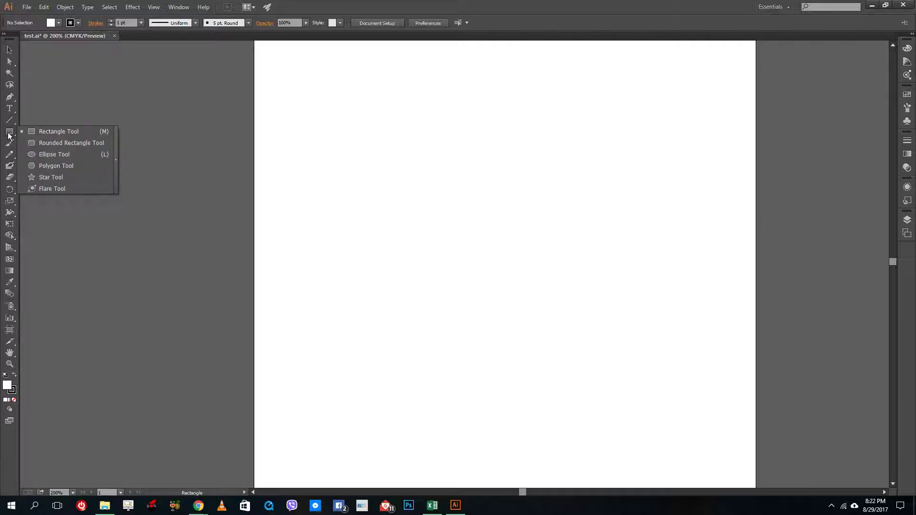
click(58, 145)
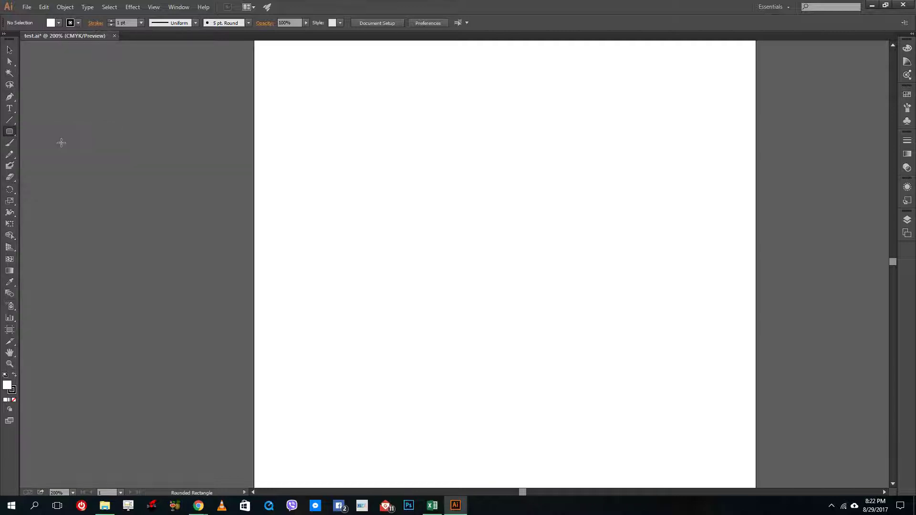
drag(371, 149, 488, 223)
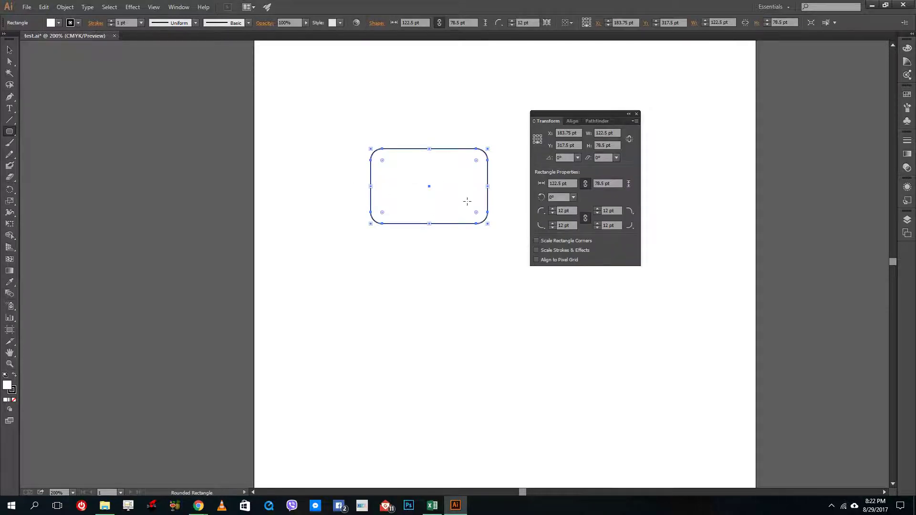
Increase all four corner radii of the rounded rectangle to 20 pt
click(553, 209)
click(553, 209)
click(554, 209)
click(553, 209)
click(553, 209)
click(553, 209)
click(553, 209)
click(553, 209)
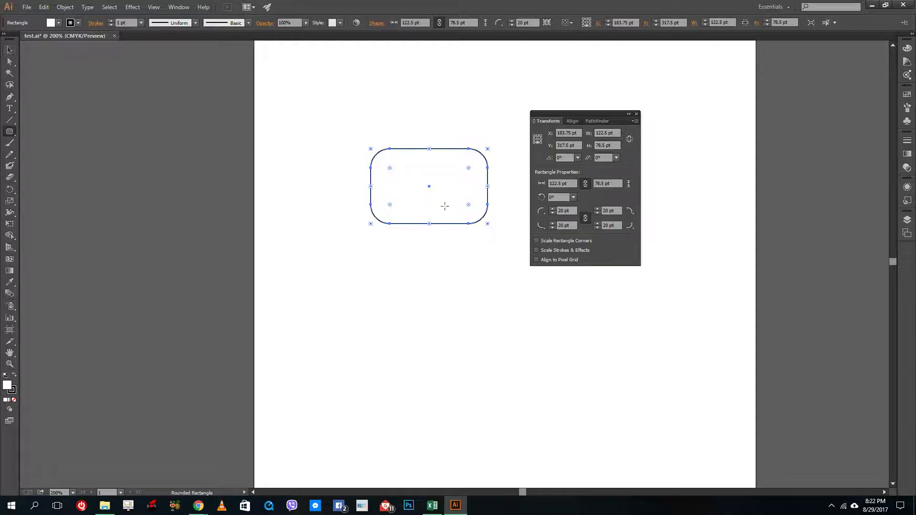
Fill the rounded rectangle with the CMYK Cyan swatch
click(50, 23)
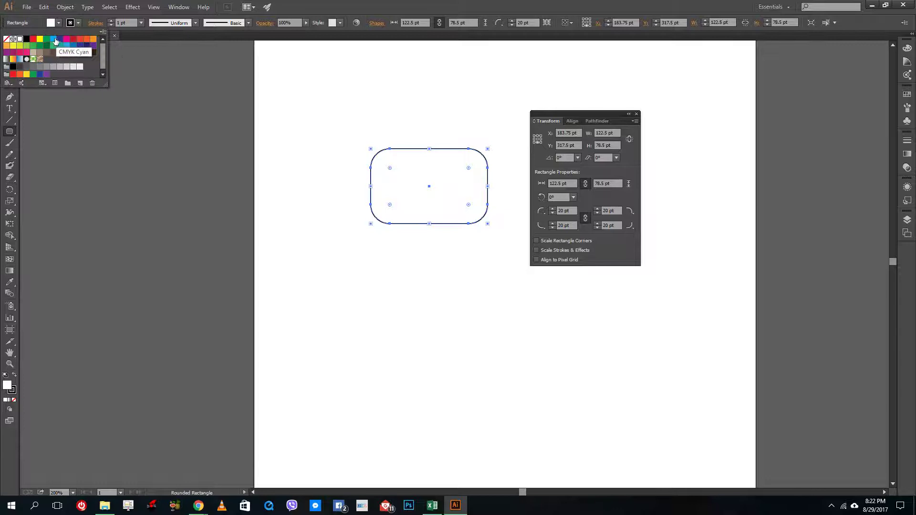
click(53, 39)
click(217, 147)
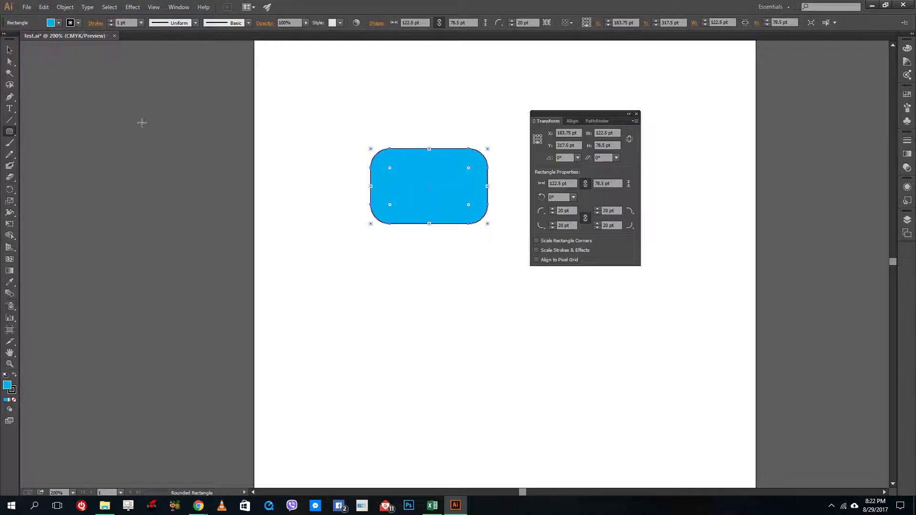
Give the cyan rounded rectangle a dark blue stroke and shift it slightly left and down
click(7, 50)
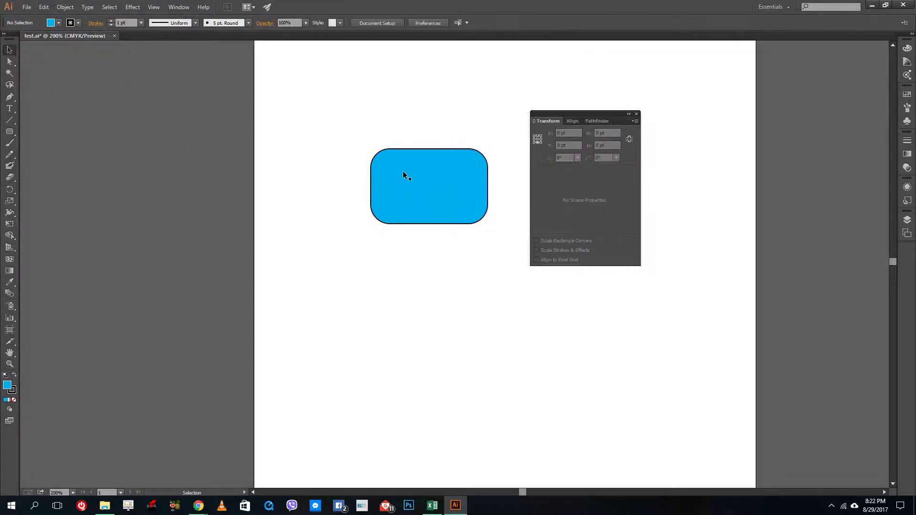
mouse_move(409, 160)
mouse_down()
mouse_move(414, 176)
mouse_move(411, 158)
mouse_up()
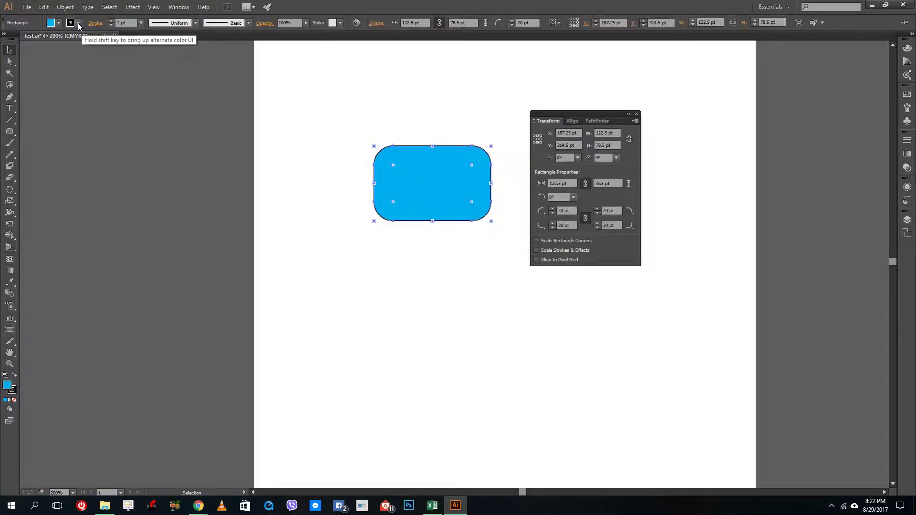
click(58, 22)
click(73, 46)
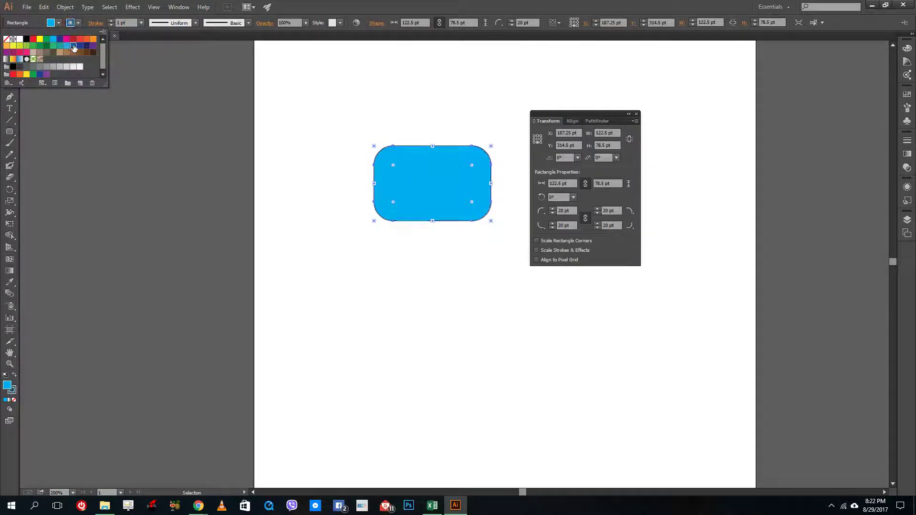
click(79, 46)
drag(411, 173, 354, 182)
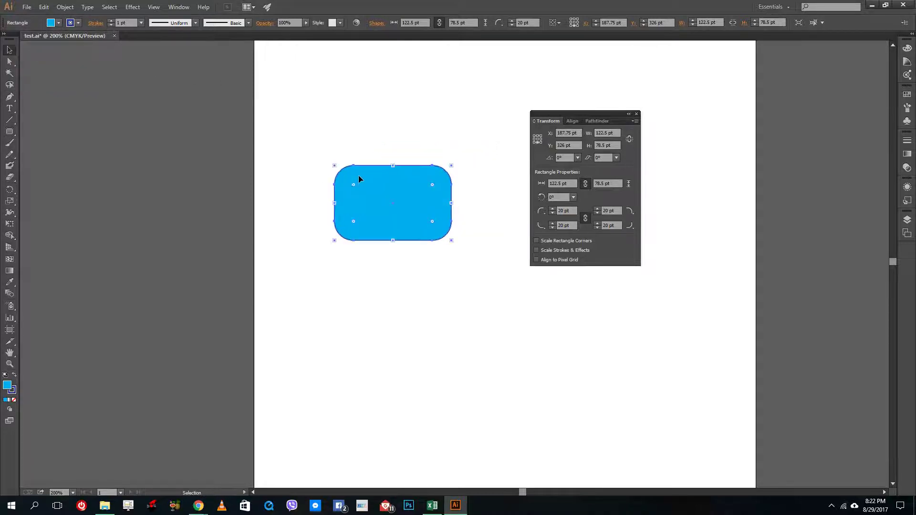
Start a 3D Extrude & Bevel effect on the rounded rectangle with the preview turned on
click(133, 6)
mouse_move(181, 62)
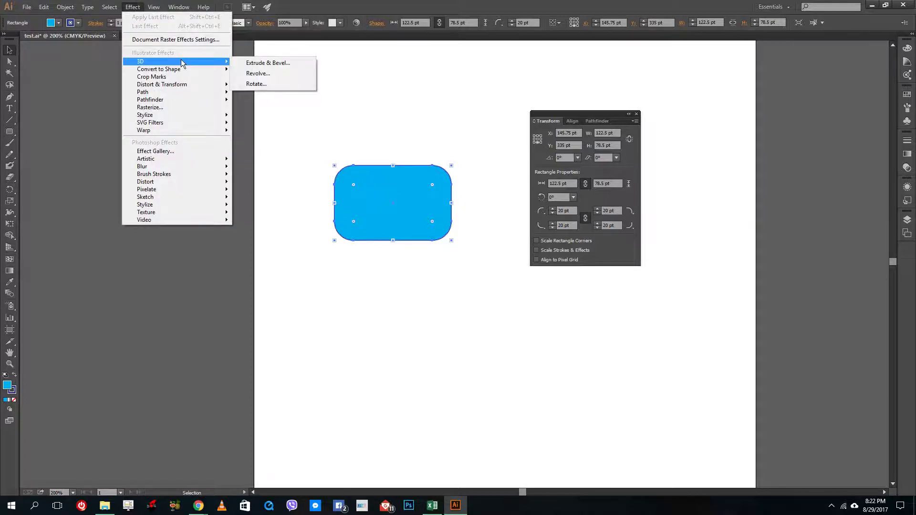
click(278, 62)
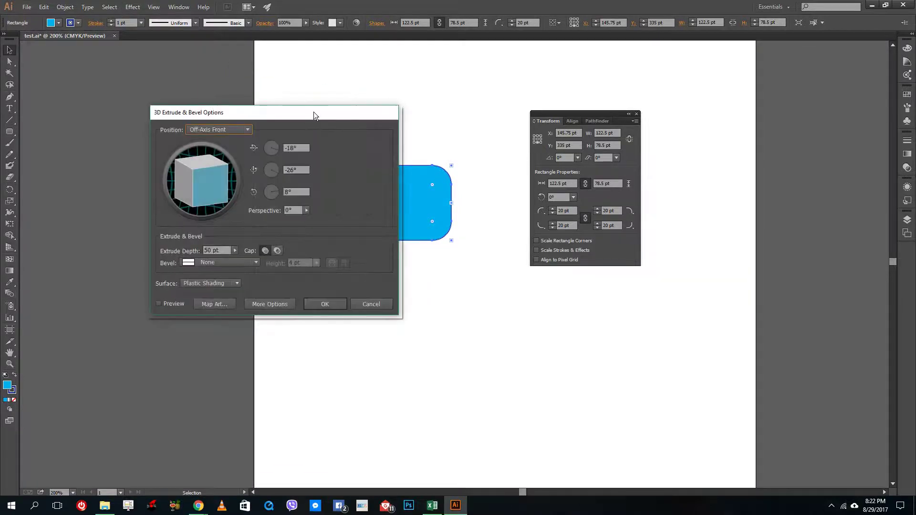
drag(314, 115, 734, 103)
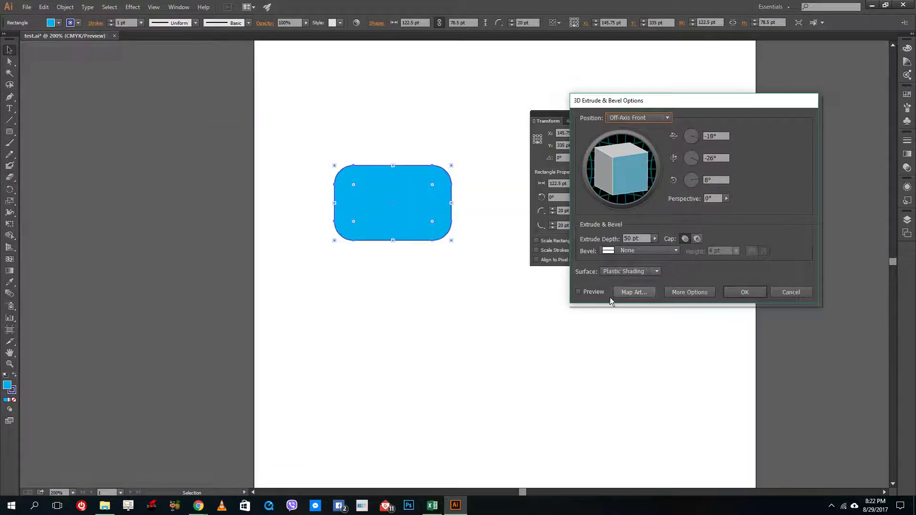
click(589, 291)
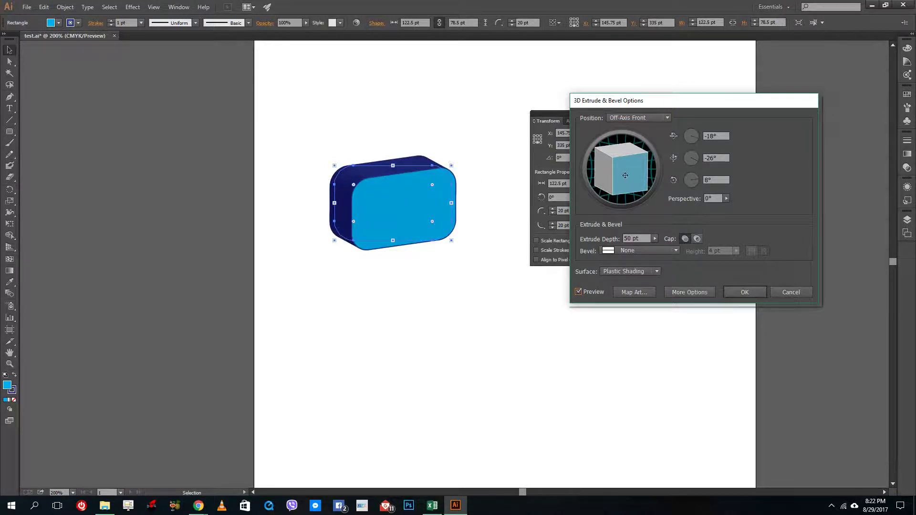
Set the extrusion's rotation to 35° about X, 35° about Y and 0° about Z, and apply the effect
drag(629, 169, 693, 178)
double_click(720, 180)
text(0)
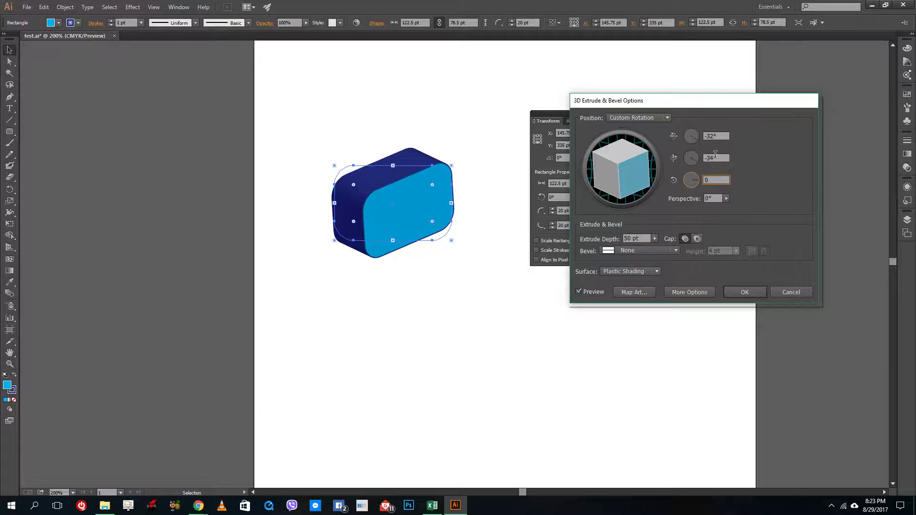
drag(716, 158, 678, 162)
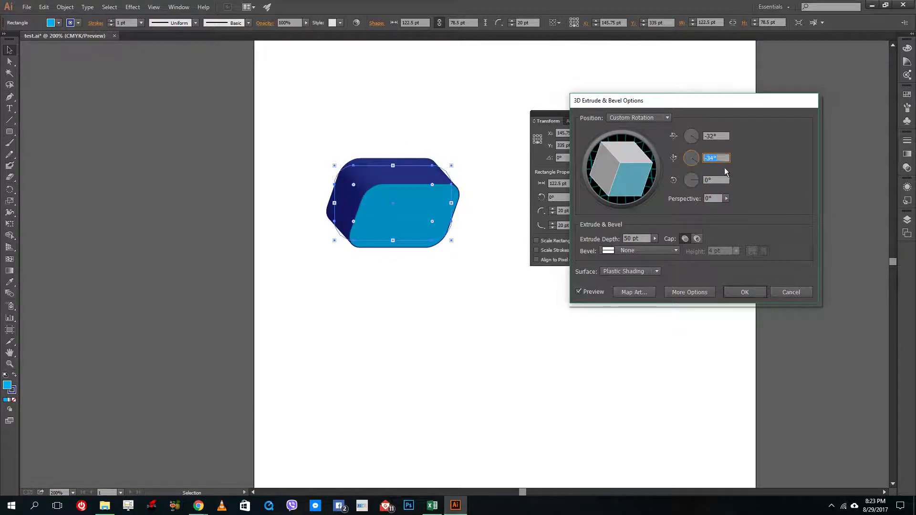
text(35)
double_click(716, 137)
text(35)
double_click(723, 157)
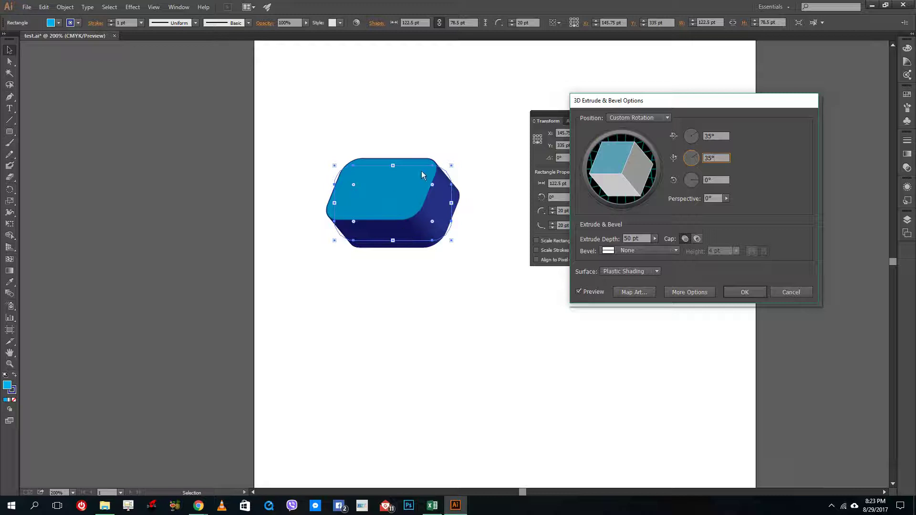
click(745, 292)
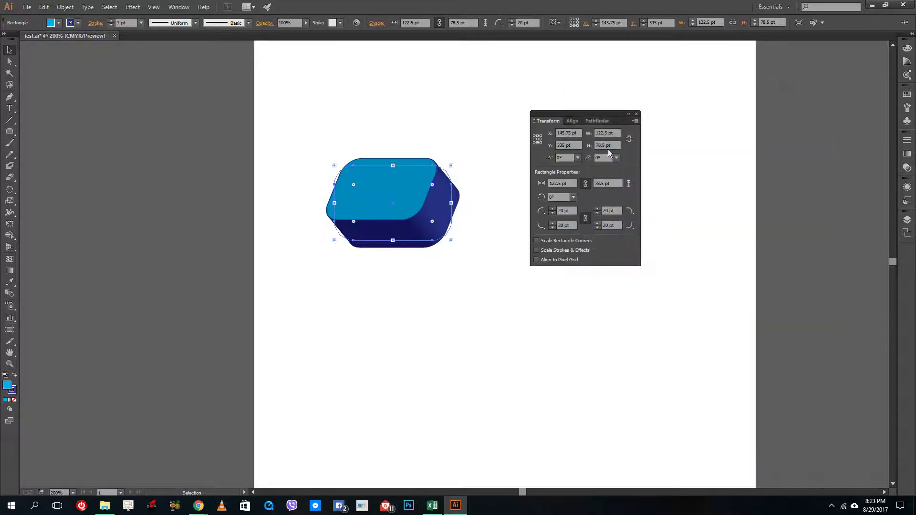
Close the Transform panel and reposition the extruded block slightly up and to the right
click(637, 114)
click(549, 208)
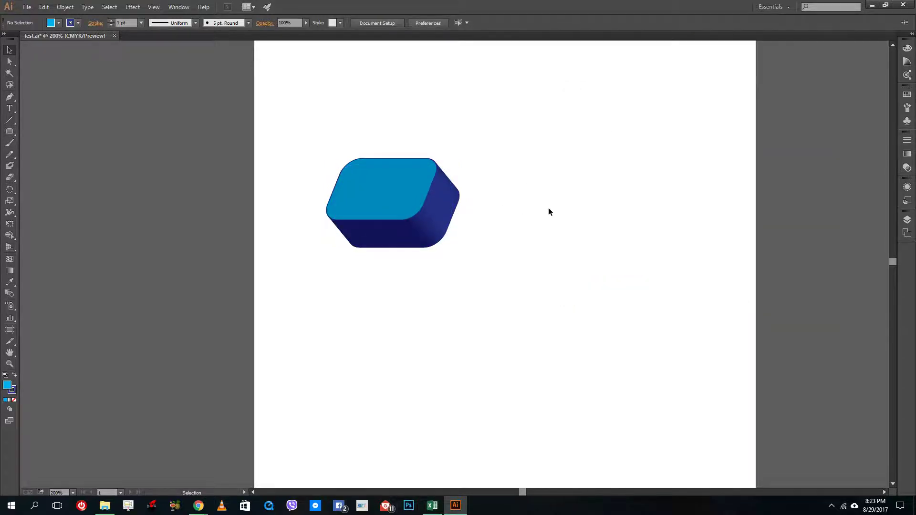
drag(404, 181, 417, 163)
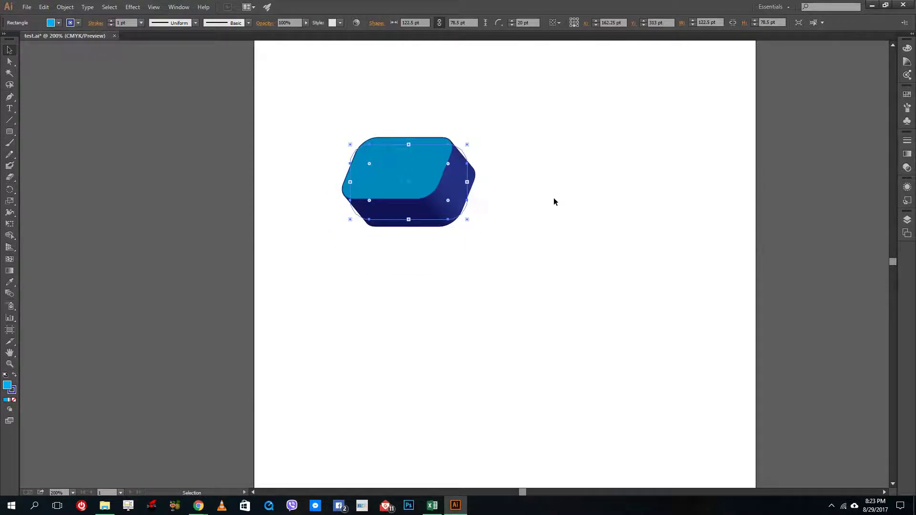
click(491, 221)
click(413, 188)
drag(413, 190, 408, 201)
Expand the appearance of the extruded block into editable shapes
click(62, 7)
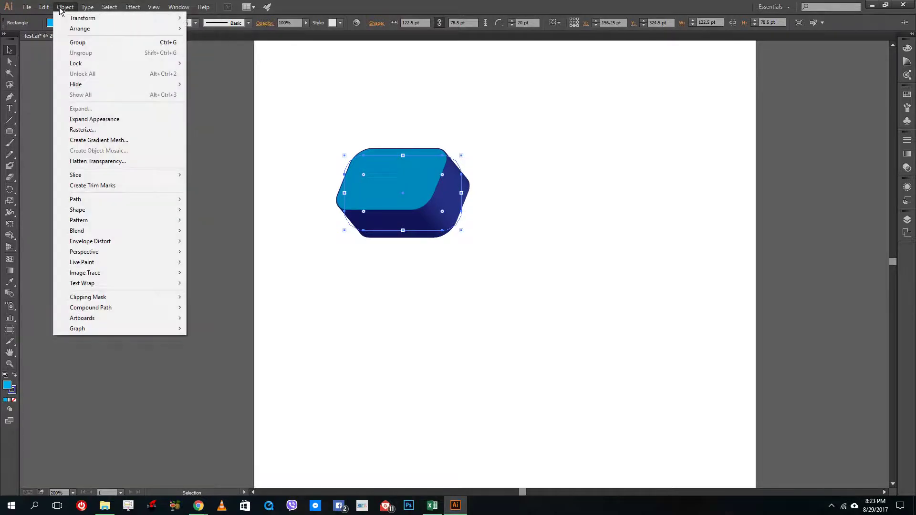
click(117, 120)
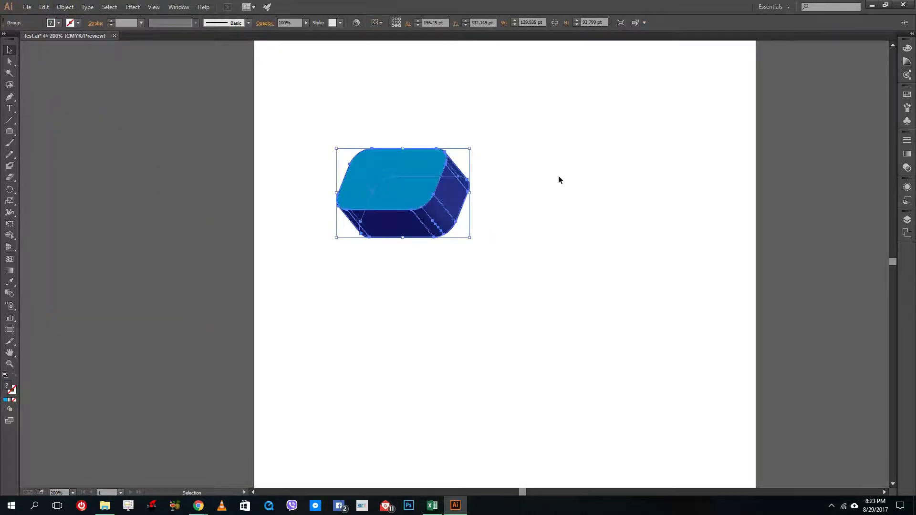
click(586, 170)
Ungroup the expanded block repeatedly so its top face is separate from the sides
click(416, 176)
click(65, 7)
key(Escape)
right_click(417, 170)
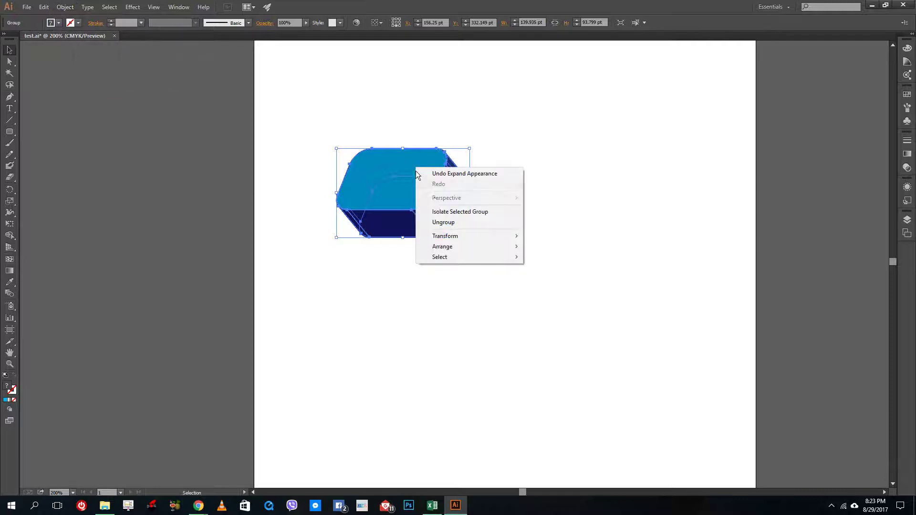
click(446, 222)
right_click(400, 179)
click(423, 233)
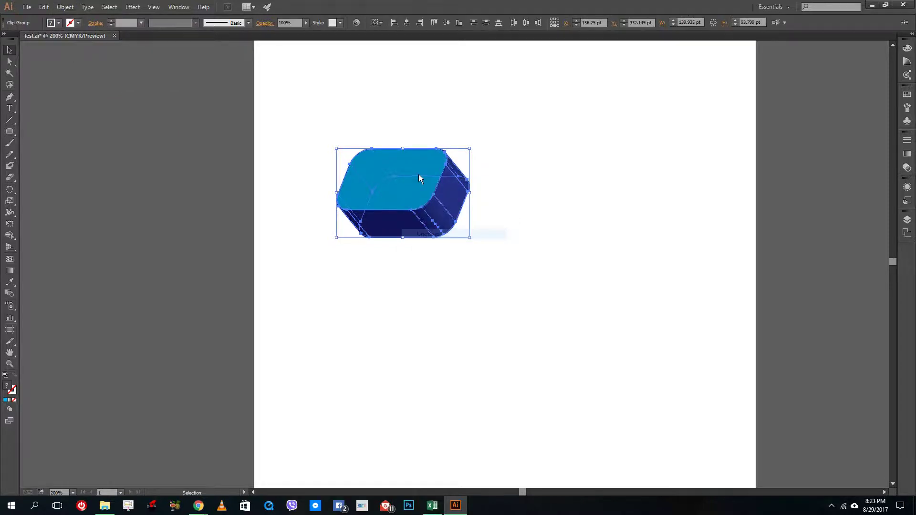
right_click(419, 173)
click(449, 220)
key(ctrl+z)
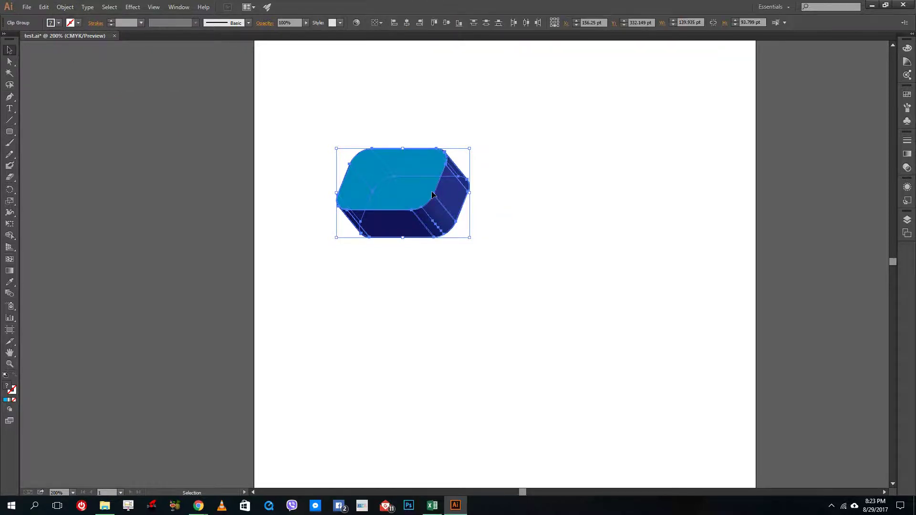
right_click(429, 182)
click(591, 196)
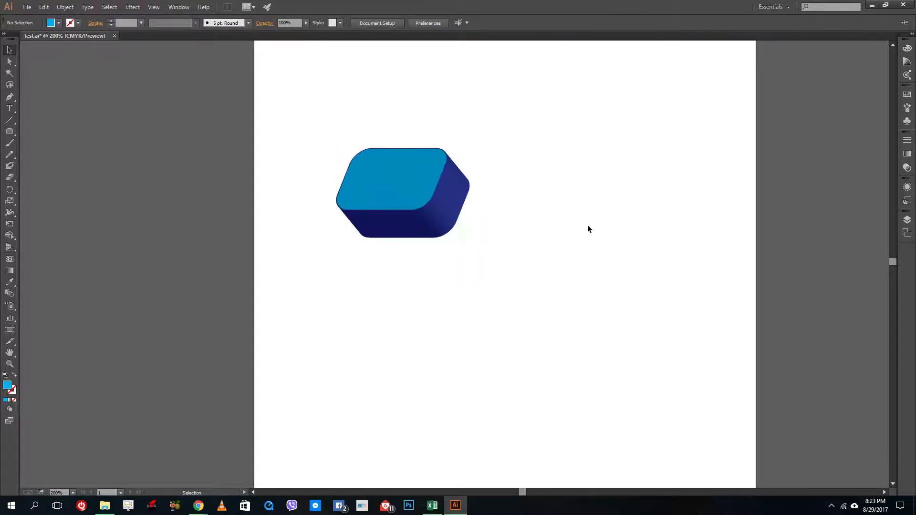
Try moving the light blue top face away from the sides, undoing each move
drag(400, 178, 367, 103)
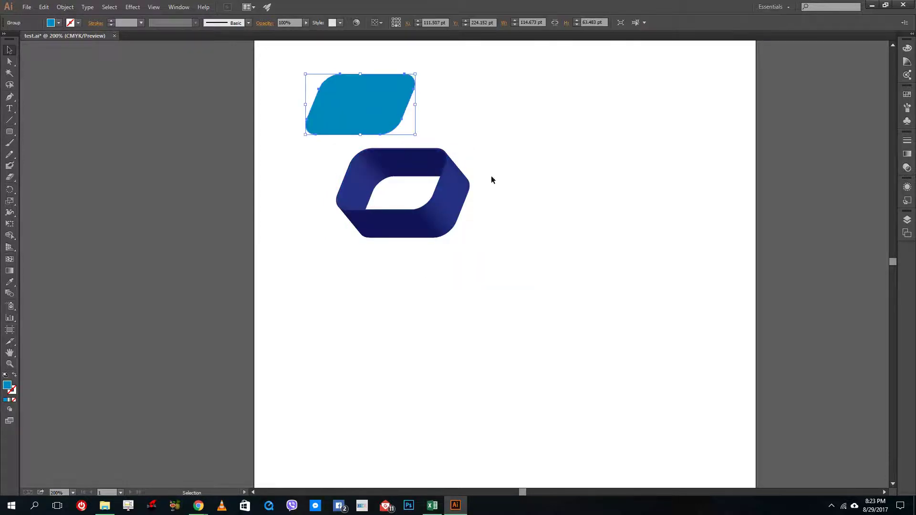
key(ctrl+z)
drag(389, 164, 246, 131)
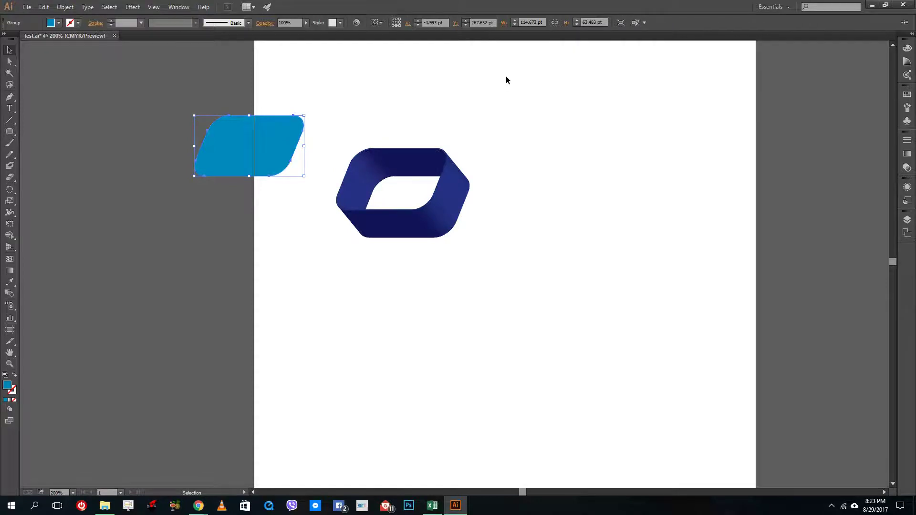
key(ctrl+z)
click(550, 134)
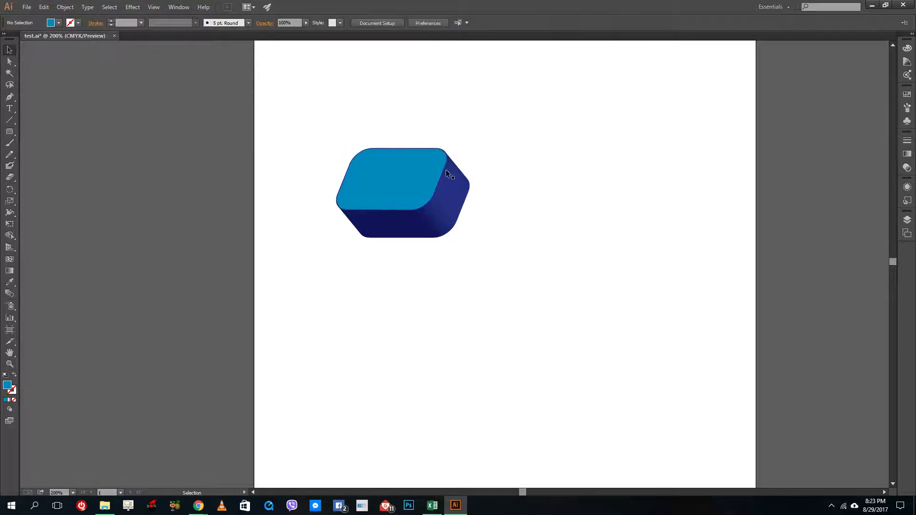
Cut the light blue top face and paste it in place in front on a new layer above the sides
click(467, 192)
click(414, 180)
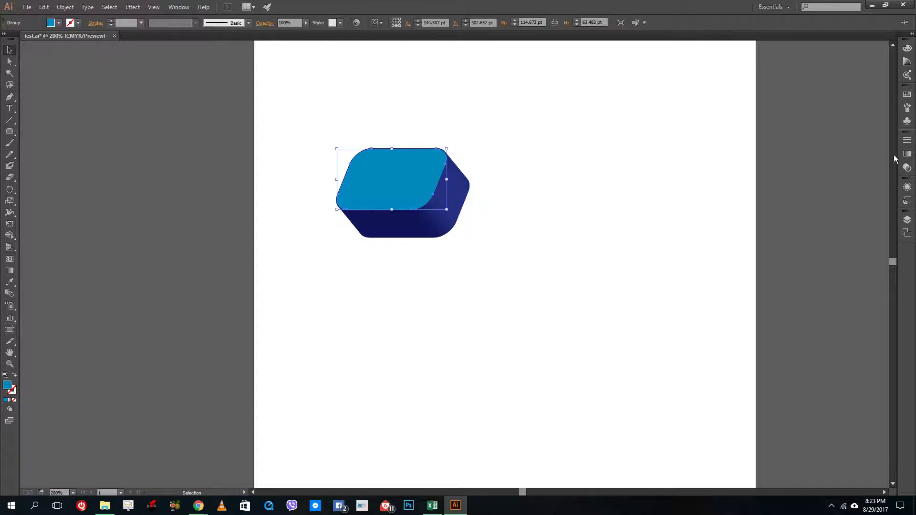
click(910, 219)
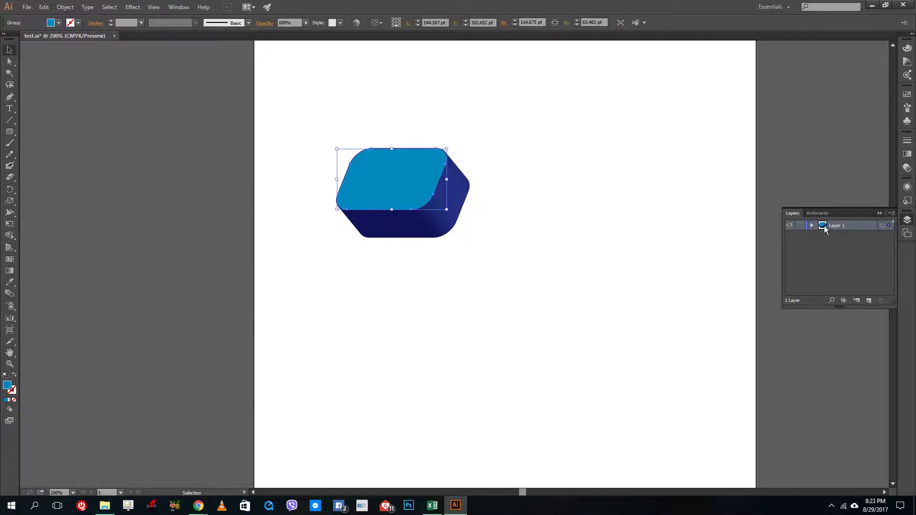
key(ctrl)
key(ctrl)
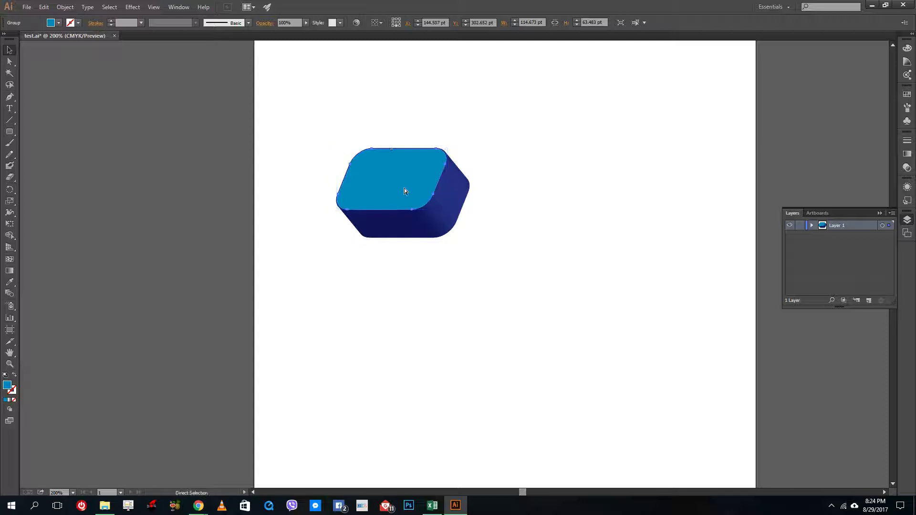
key(Delete)
click(868, 301)
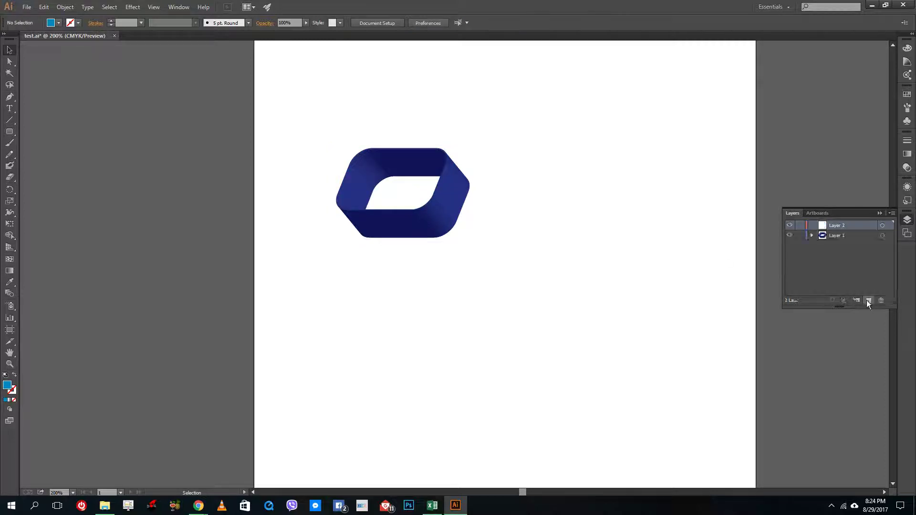
key(ctrl)
key(ctrl+f)
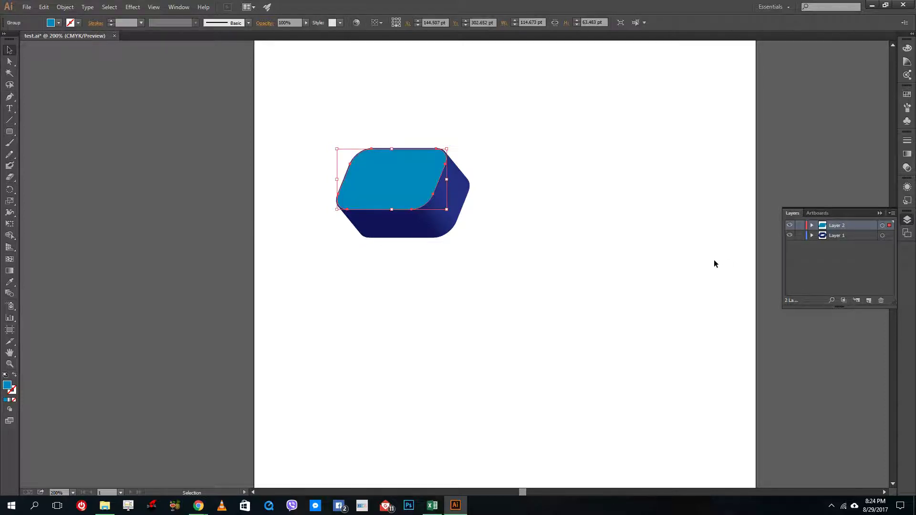
click(644, 242)
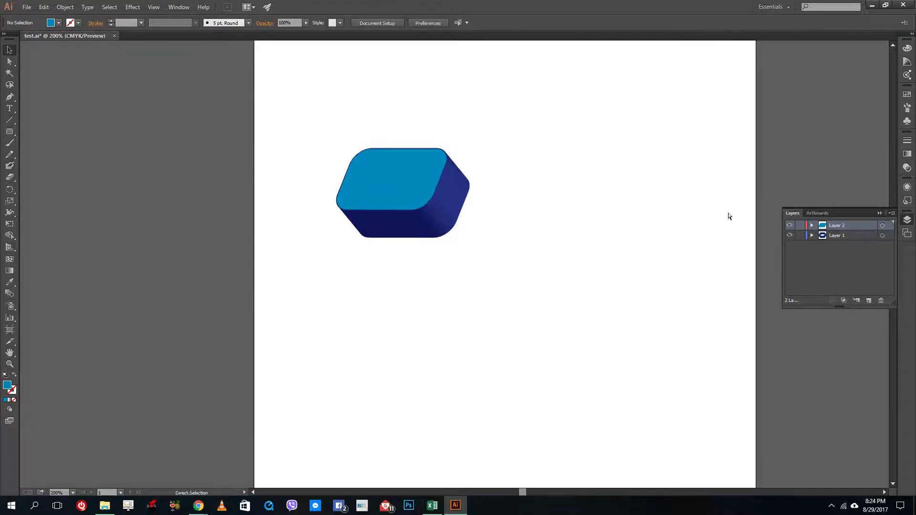
Unite all the side pieces on Layer 1 into one shape with Pathfinder, hiding Layer 2 only while doing so
key(ctrl+v)
key(ctrl+z)
click(790, 226)
drag(302, 118, 549, 286)
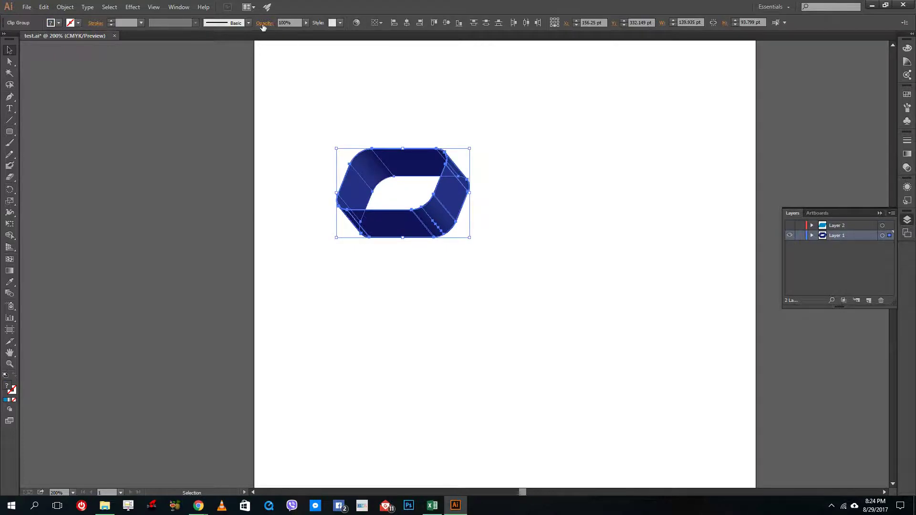
click(178, 7)
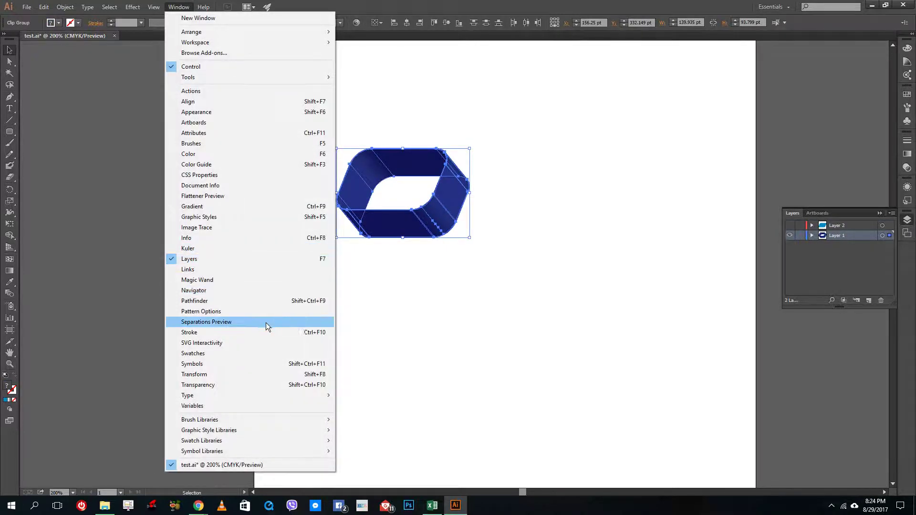
click(247, 301)
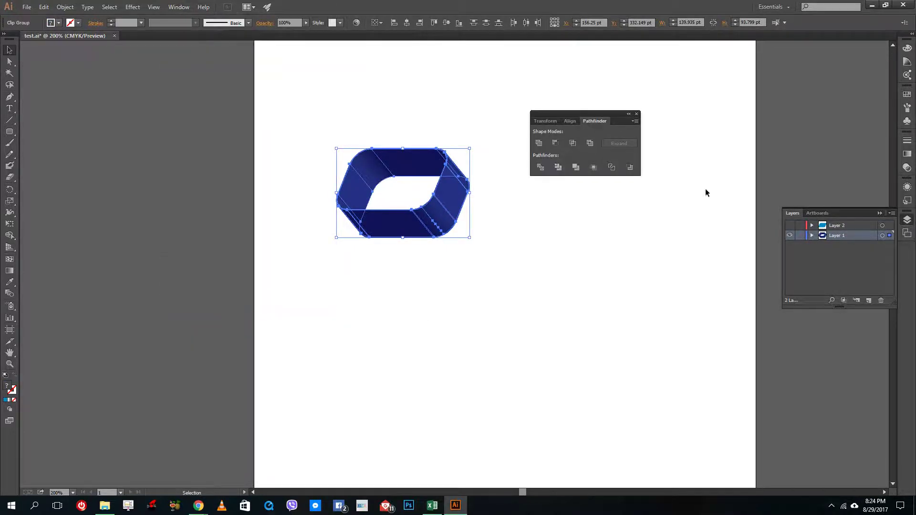
click(539, 142)
click(636, 113)
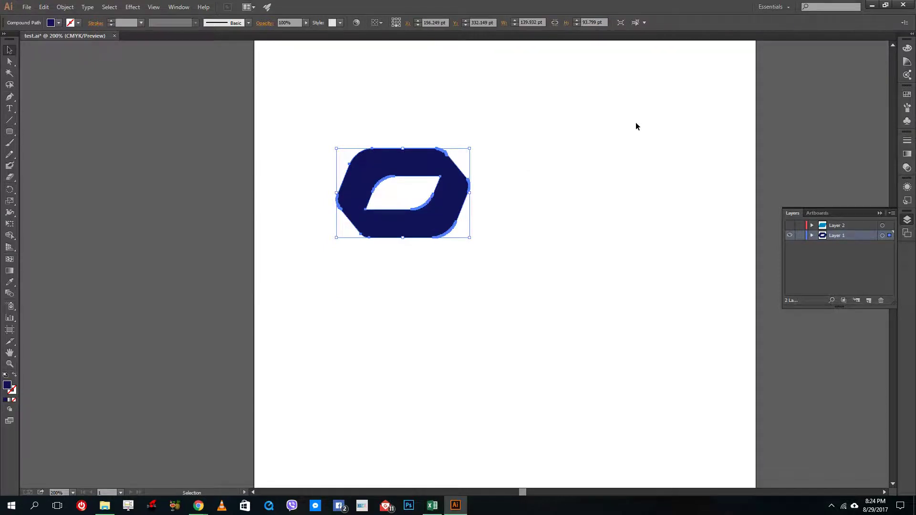
click(631, 128)
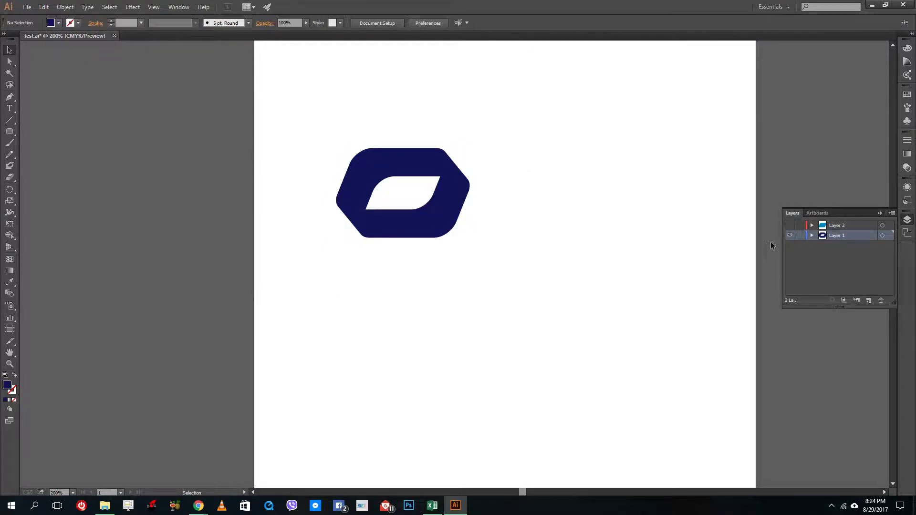
click(790, 225)
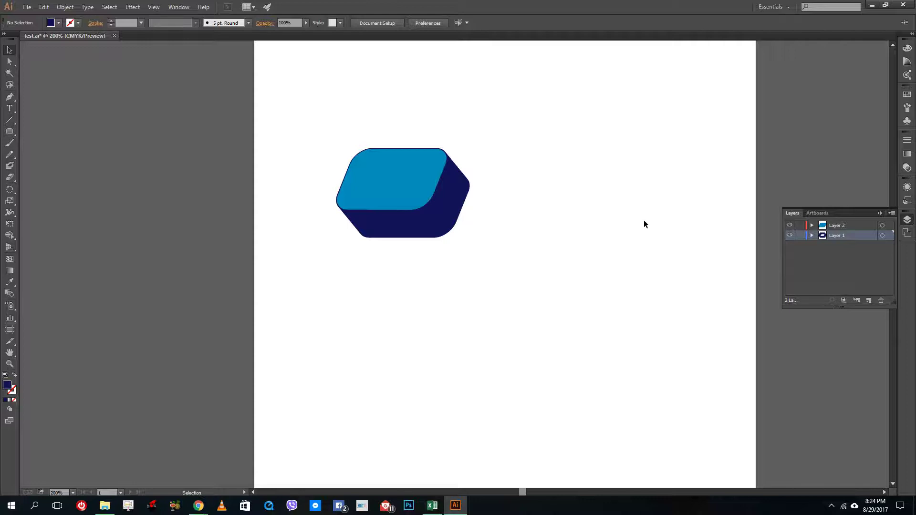
Fill the light blue top face on Layer 2 with a radial gradient
click(835, 227)
click(353, 205)
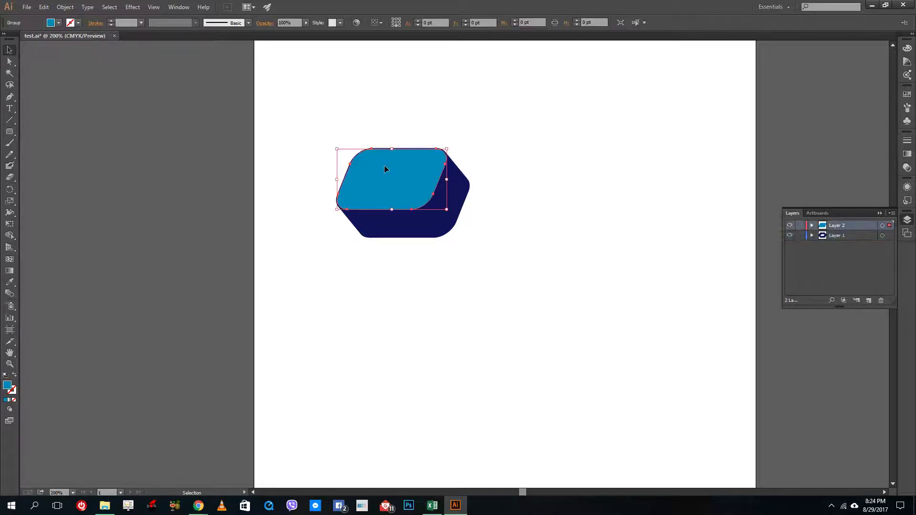
click(599, 194)
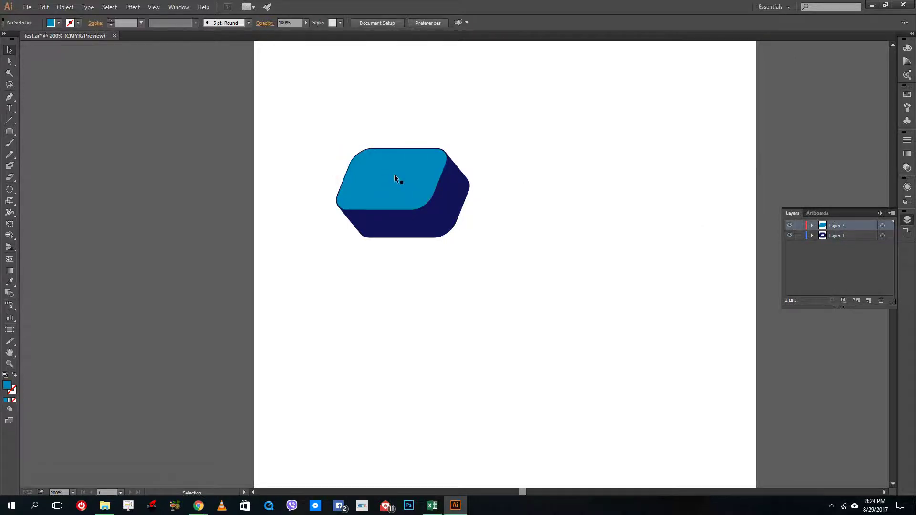
click(395, 179)
click(790, 225)
click(790, 225)
click(367, 171)
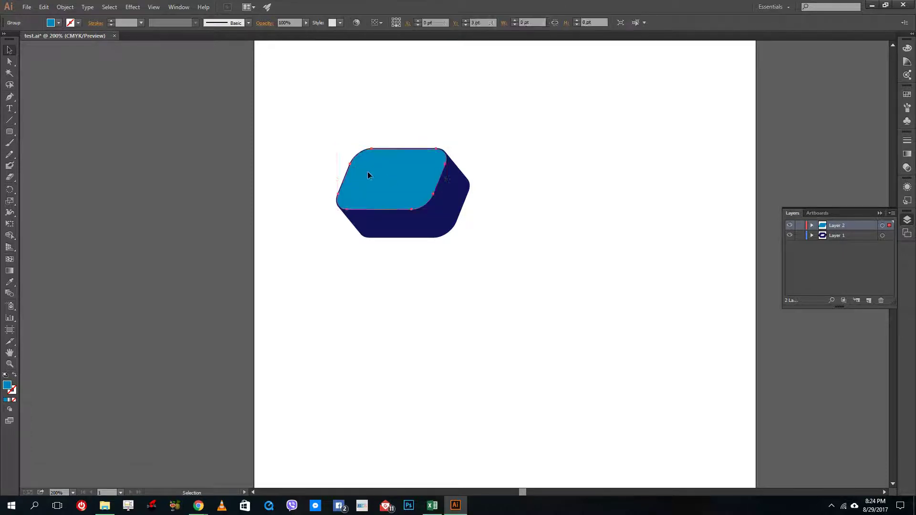
click(10, 403)
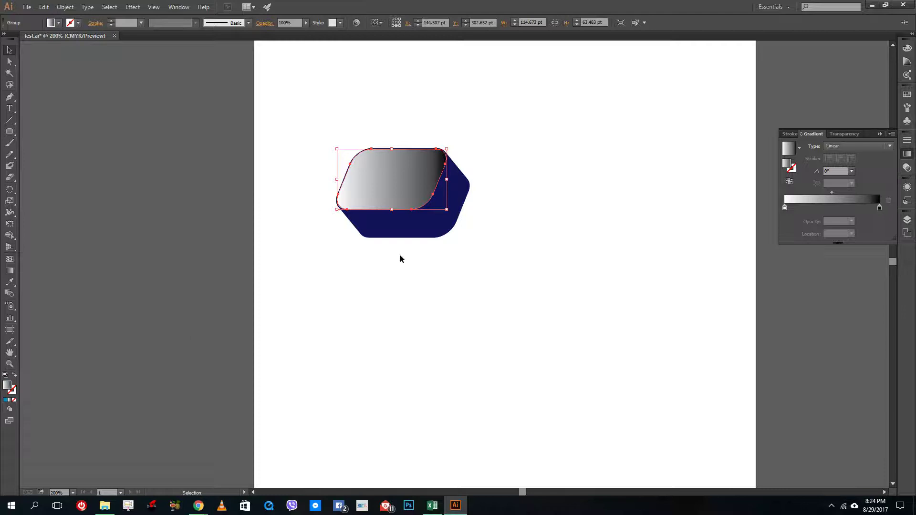
click(853, 146)
click(843, 162)
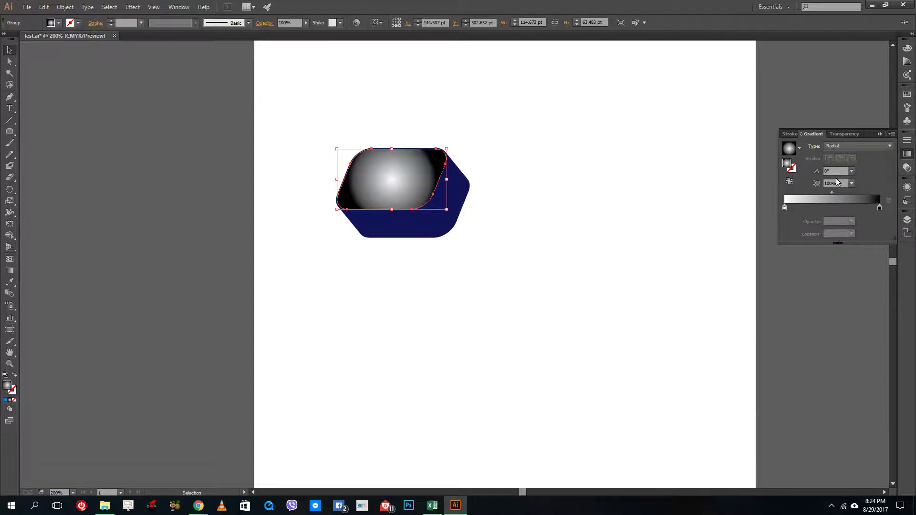
Try cyan and darker blue swatches for the outer colour stop of the top face's gradient, ending on medium blue
click(880, 209)
double_click(880, 209)
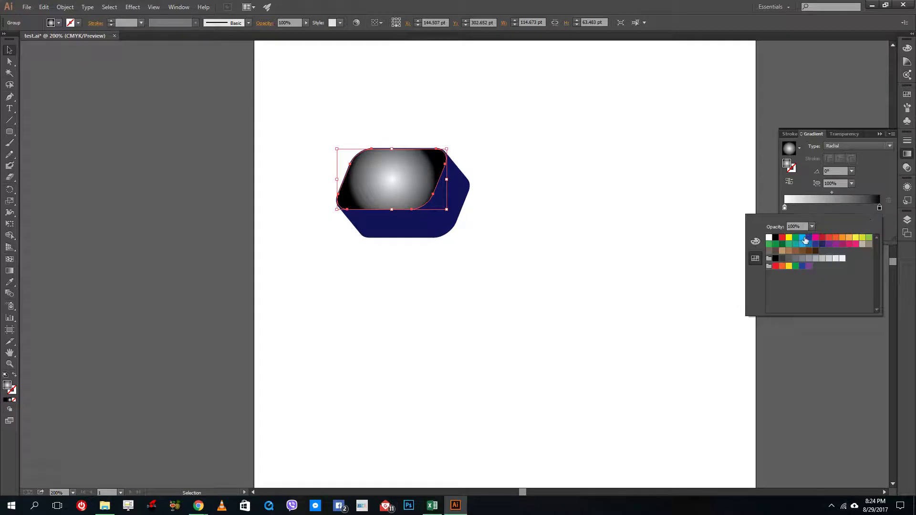
click(802, 238)
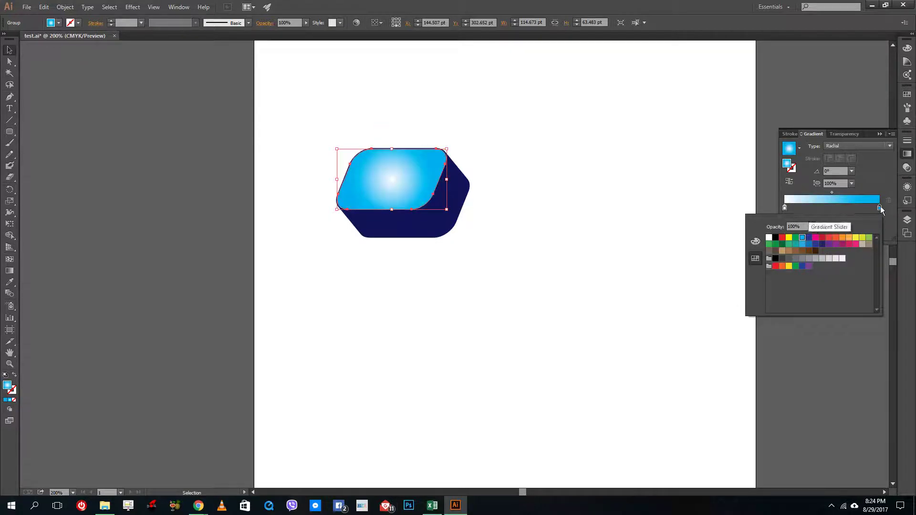
key(Escape)
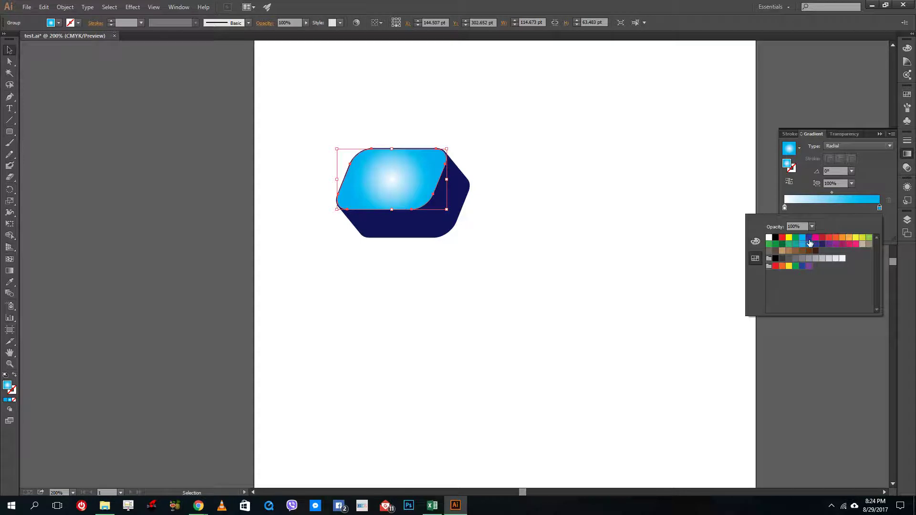
click(810, 244)
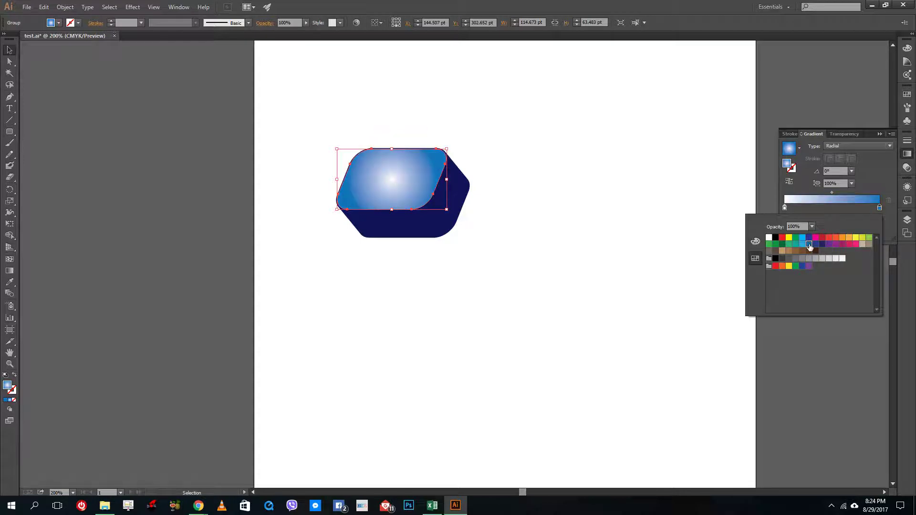
click(817, 244)
click(809, 245)
click(775, 212)
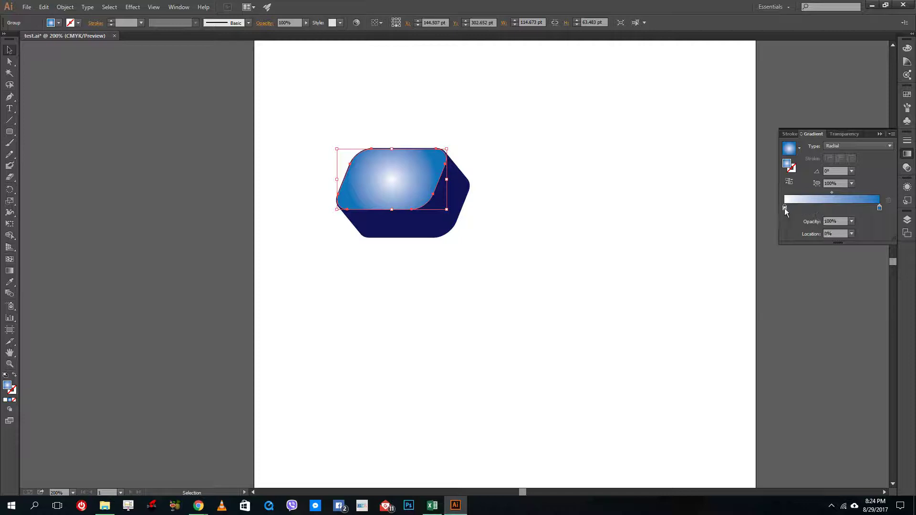
Set the inner colour stop of the top face's radial gradient to the cyan swatch
double_click(785, 208)
click(804, 239)
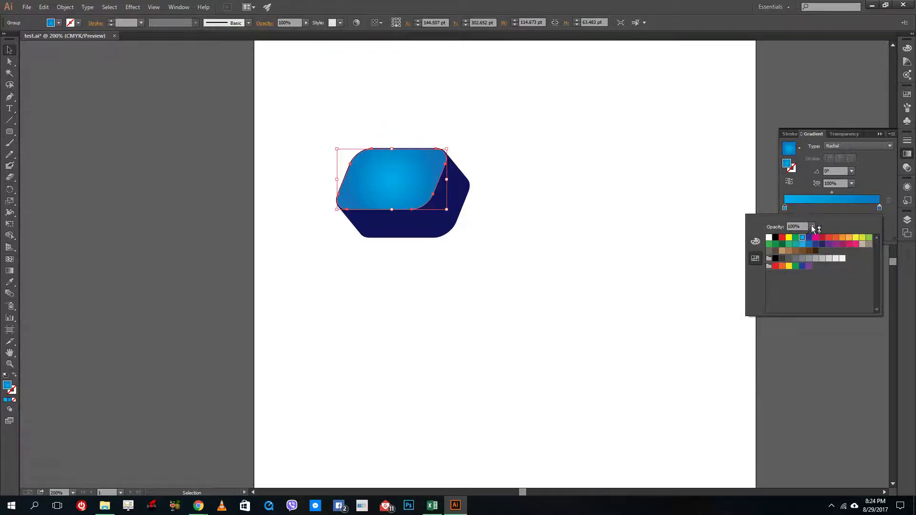
click(784, 208)
double_click(783, 208)
key(Escape)
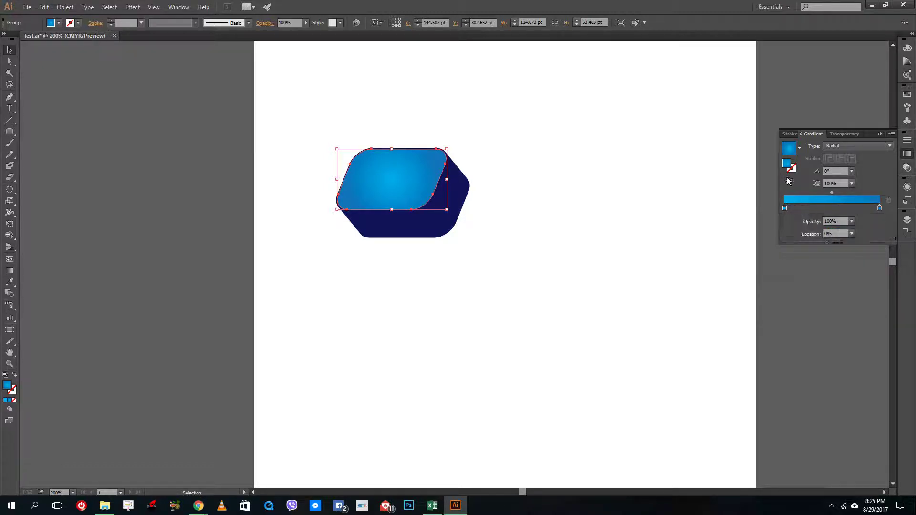
Set the outer colour stop of the top face's radial gradient to a dark blue swatch, then deselect the face
click(879, 208)
double_click(881, 209)
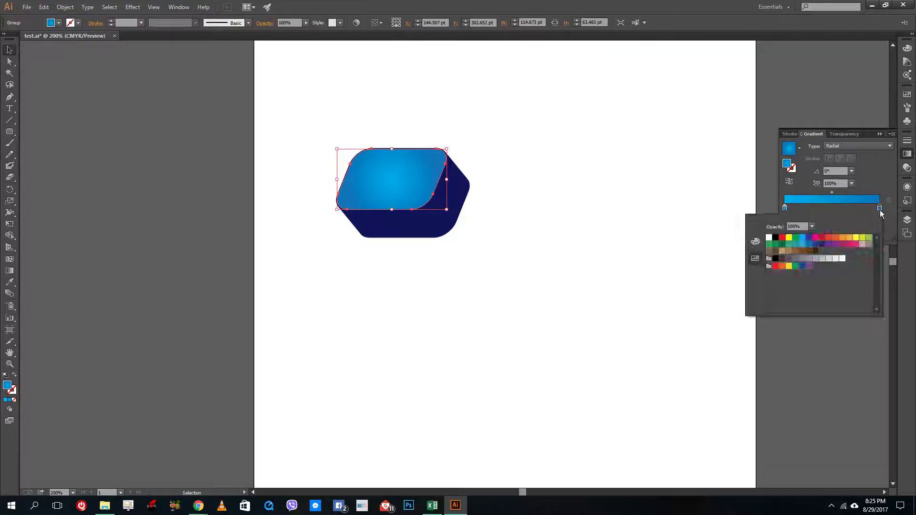
click(816, 245)
key(Escape)
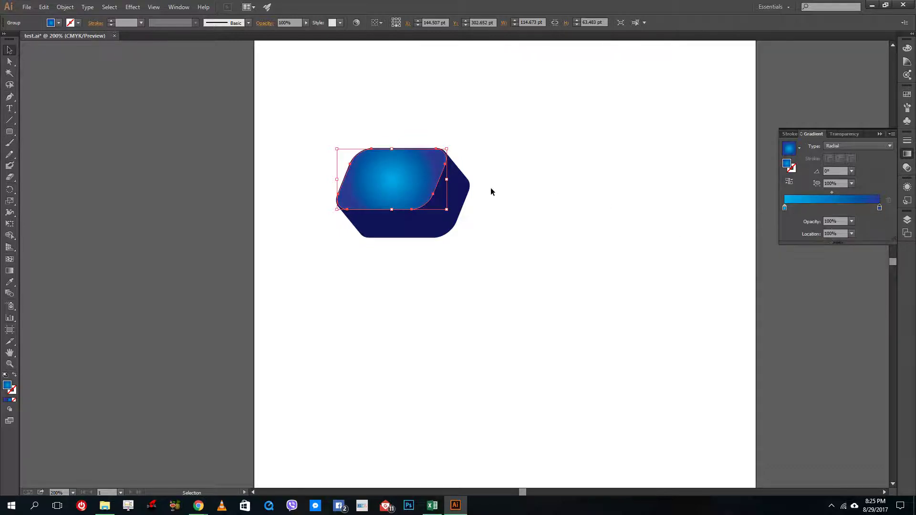
click(550, 186)
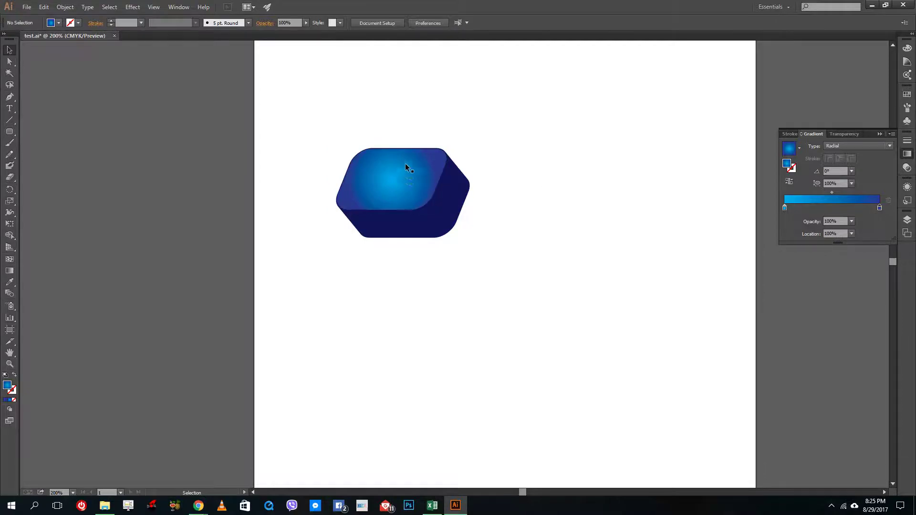
Redirect the top face's radial gradient with the Gradient tool from its upper-left corner to its lower-right corner, at about -35°
click(405, 163)
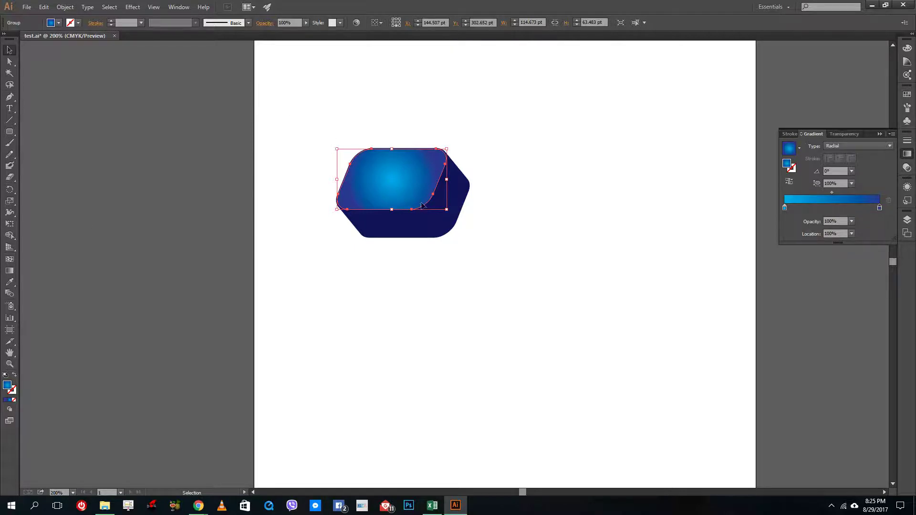
click(9, 271)
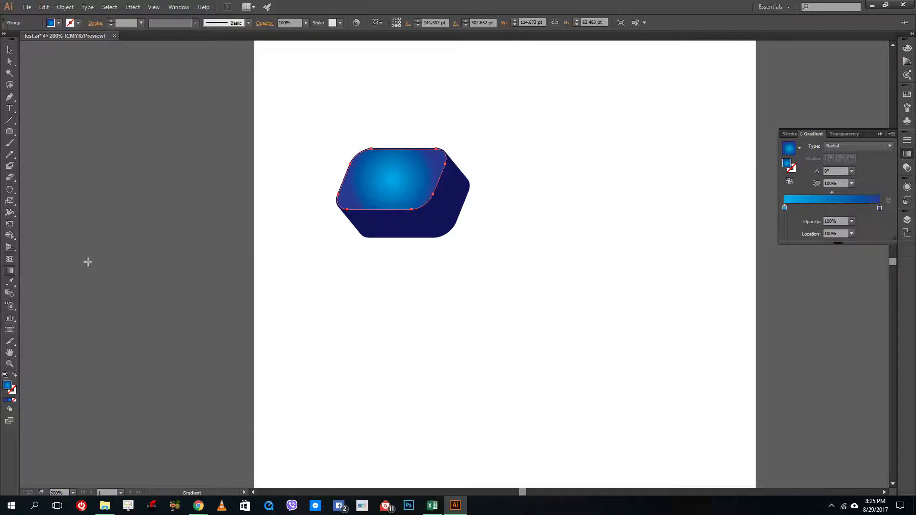
drag(377, 164, 254, 172)
mouse_move(371, 159)
mouse_down()
mouse_move(374, 176)
mouse_move(367, 162)
mouse_up()
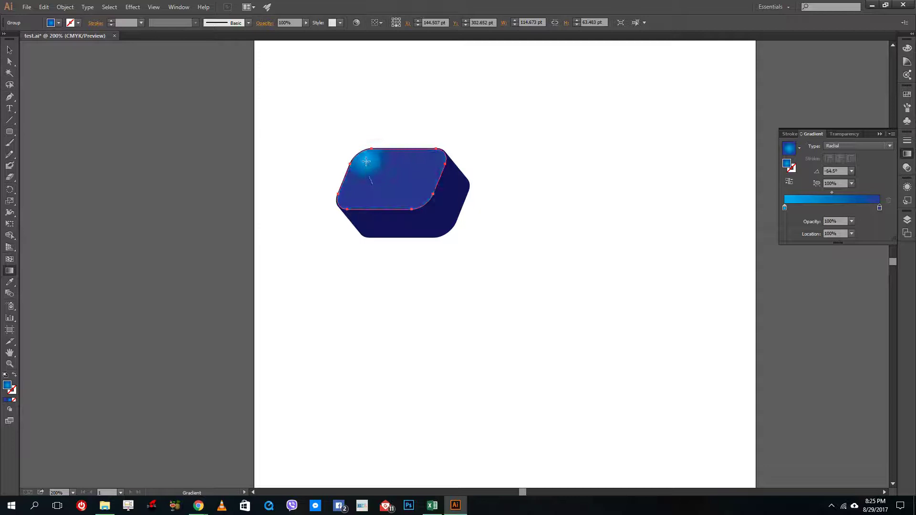
drag(381, 175, 424, 206)
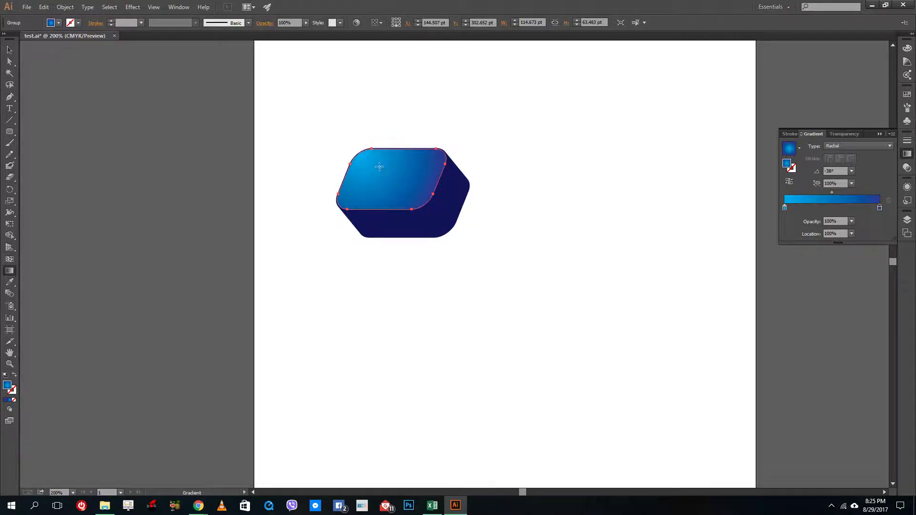
drag(357, 154, 429, 207)
click(10, 48)
click(495, 206)
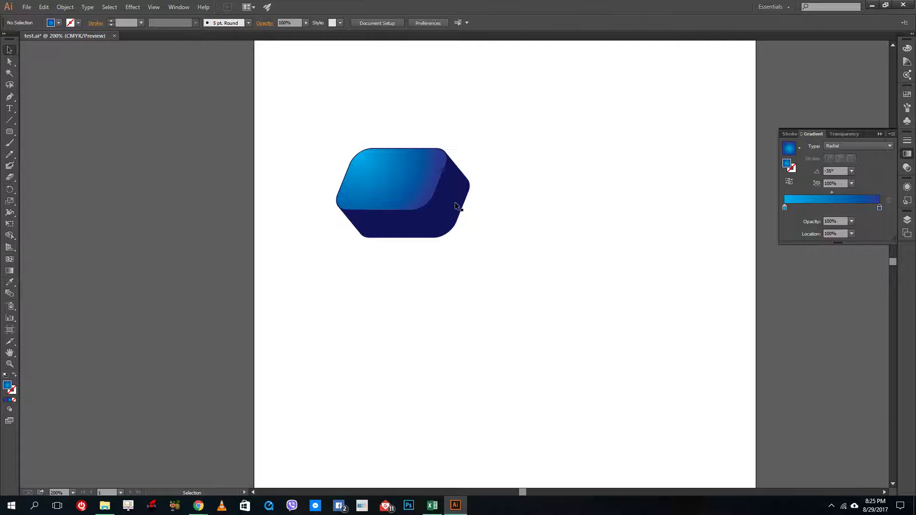
Fill the united side shape with the cyan-to-dark-blue gradient and make it linear at 0°
click(452, 205)
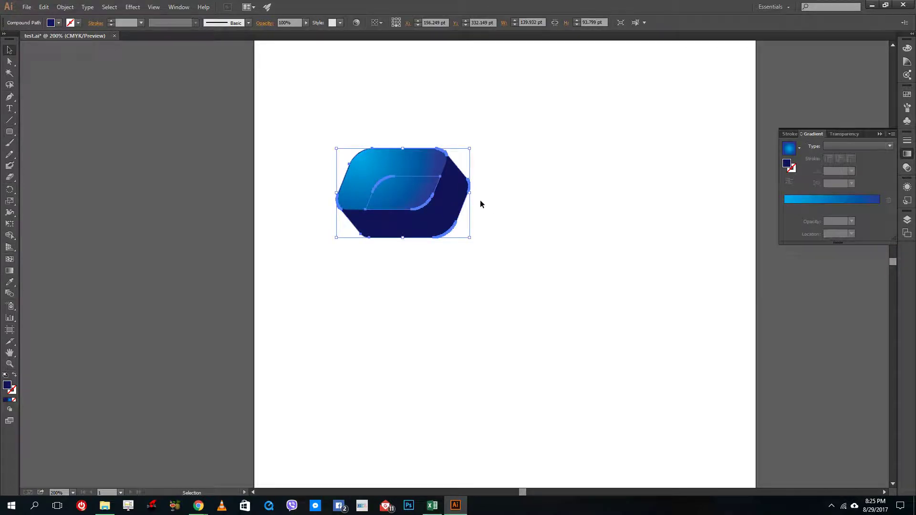
click(10, 400)
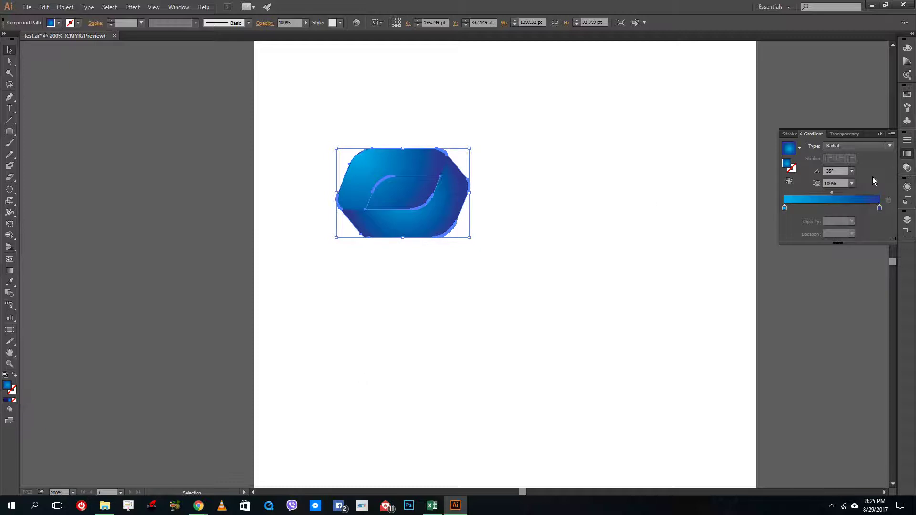
click(853, 143)
click(846, 156)
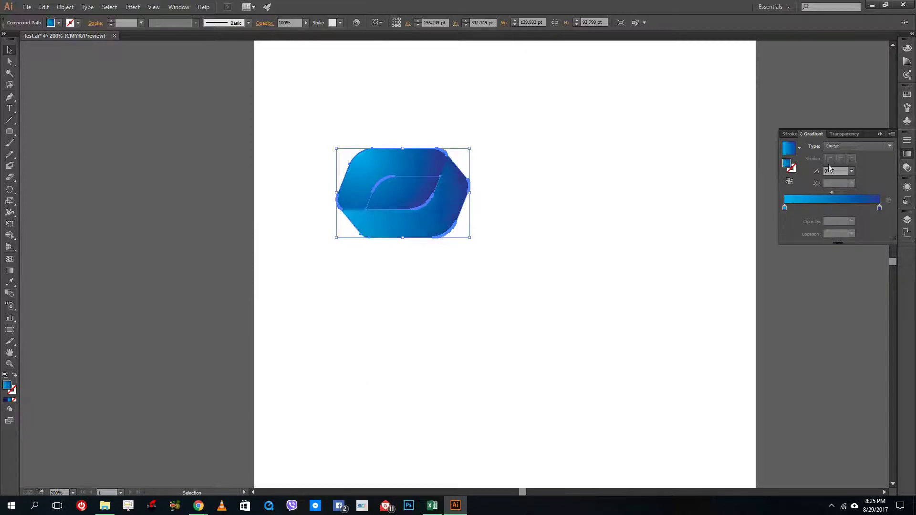
click(835, 170)
Add a white colour stop near the middle of the side shape's linear gradient
click(833, 208)
double_click(833, 208)
click(769, 238)
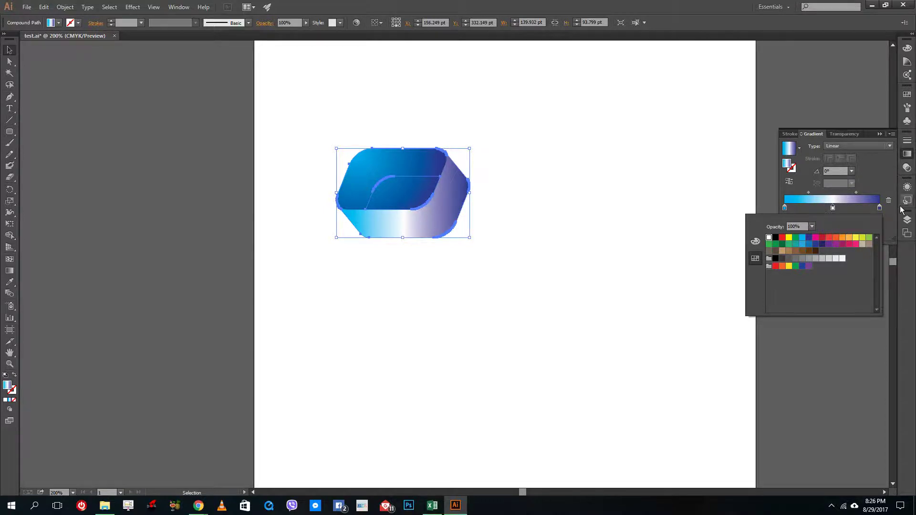
Set the side shape's gradient angle to 41° and shift its white colour stop to about 56%
click(835, 171)
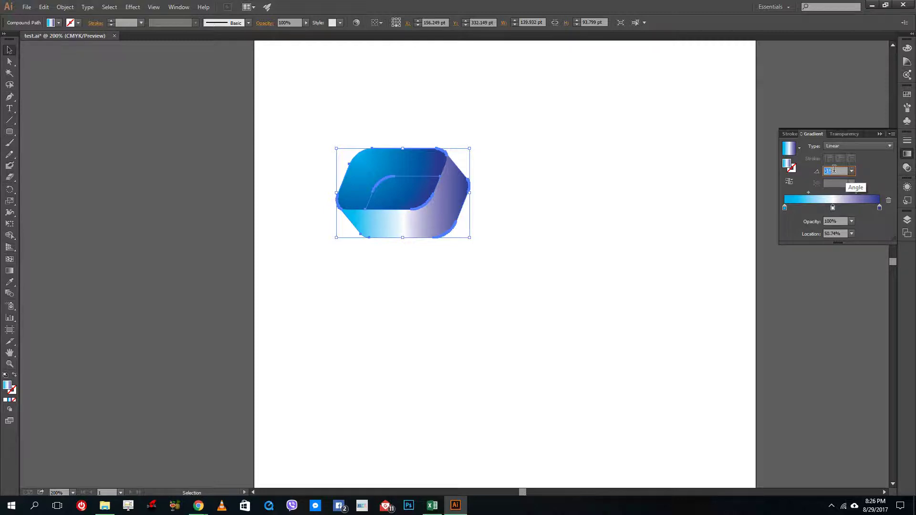
scroll(835, 171, up, 8)
scroll(835, 171, up, 20)
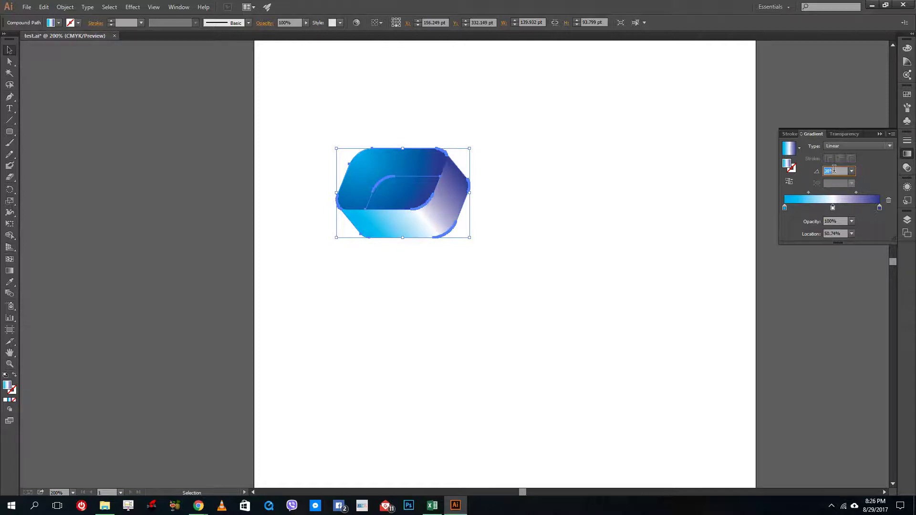
scroll(834, 170, up, 8)
mouse_move(841, 211)
mouse_down()
mouse_move(881, 211)
mouse_move(837, 209)
mouse_up()
click(594, 232)
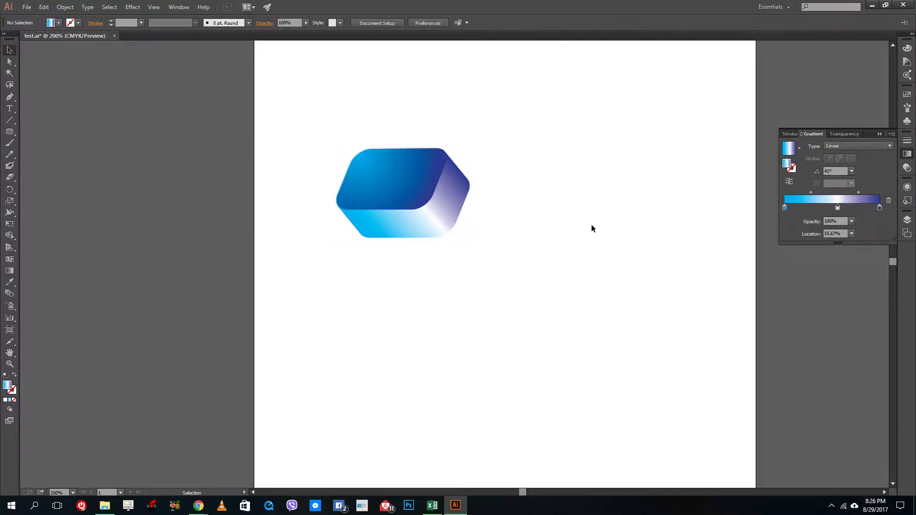
Add a stop beside the white stop in the side shape's gradient and recolour the white highlight pale cyan (C 33.33, Y 5.1)
click(439, 220)
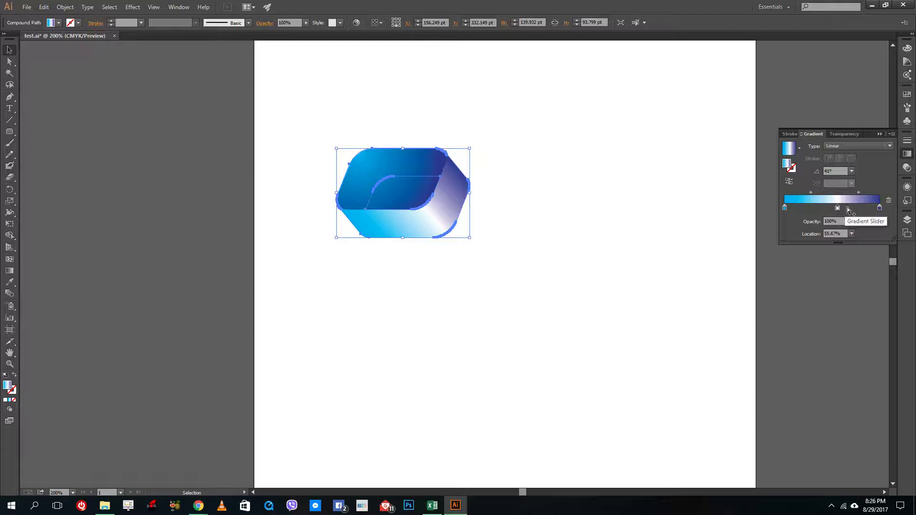
click(844, 208)
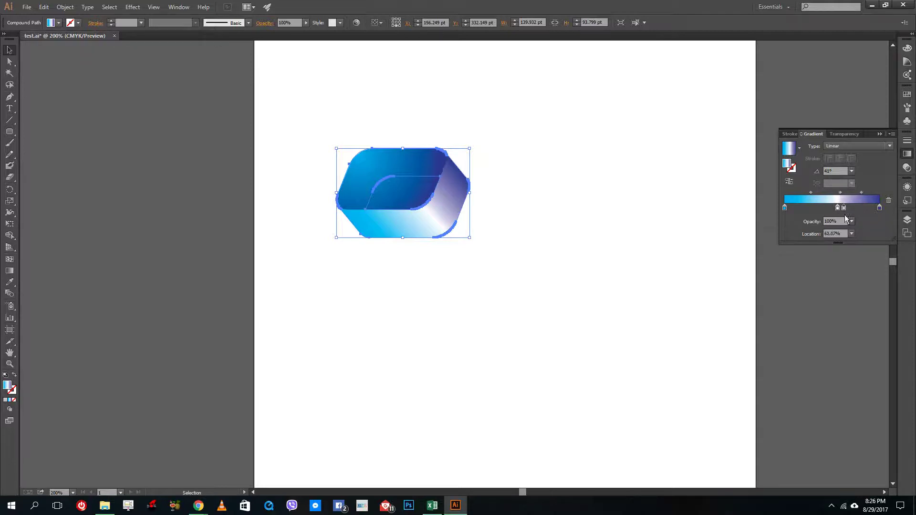
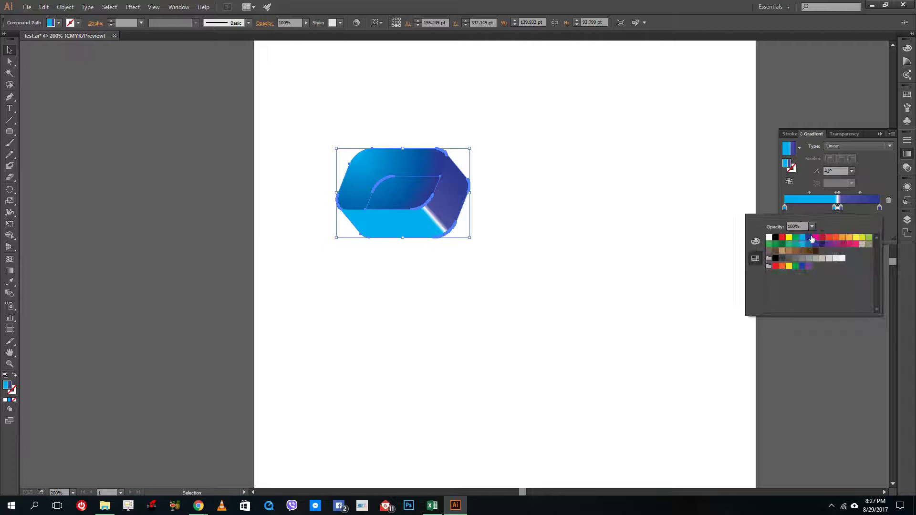
click(803, 238)
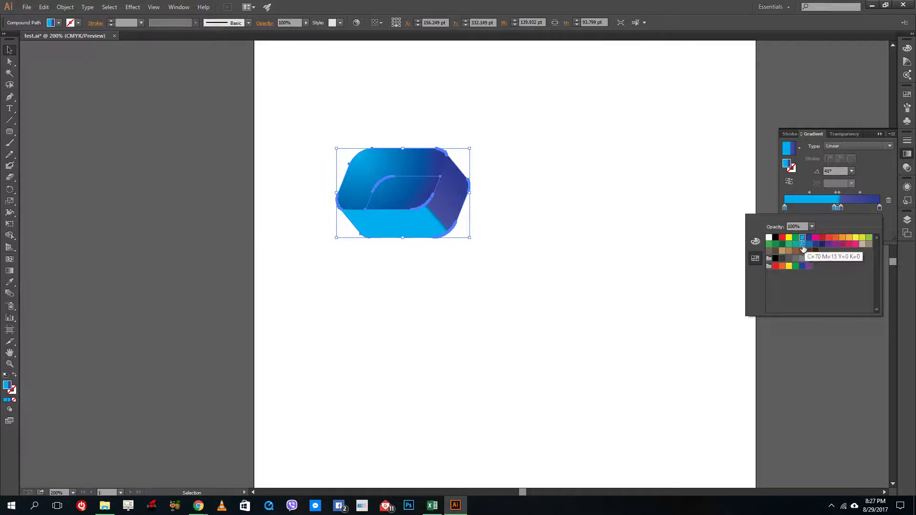
click(769, 237)
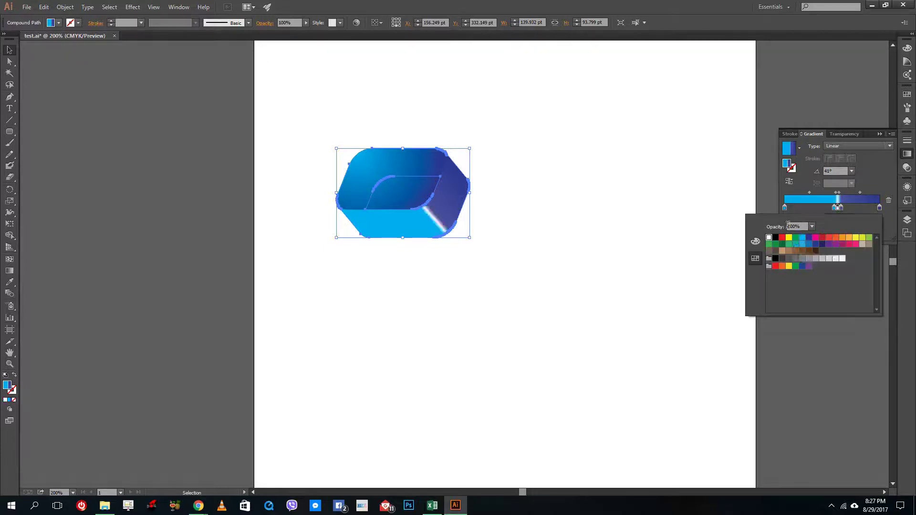
click(756, 241)
click(822, 301)
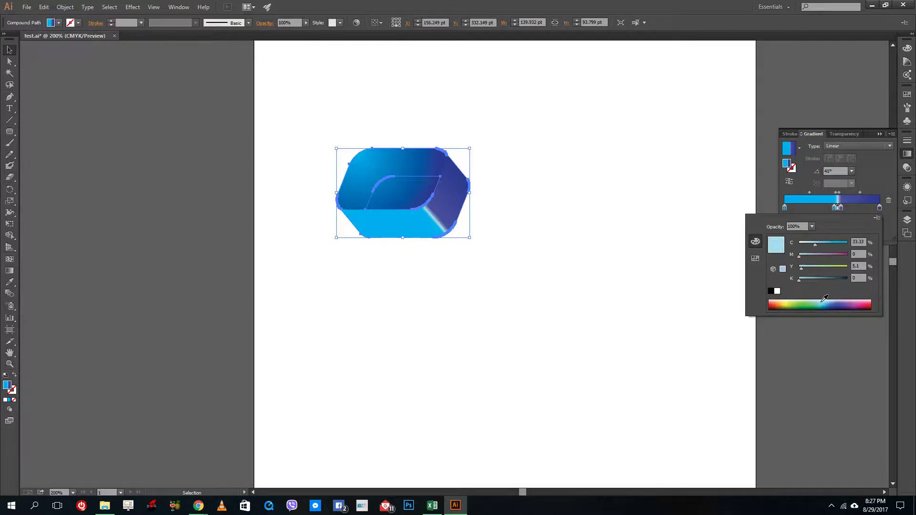
click(648, 195)
click(650, 196)
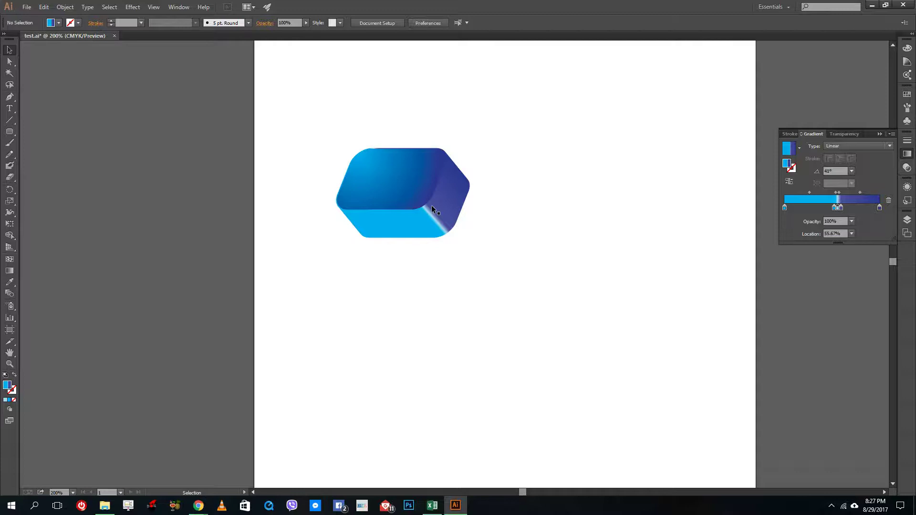
Try to recolour the first stop of the side gradient violet-blue (C 76.86, M 72.94) with no shape selected
click(453, 193)
click(563, 203)
click(880, 208)
double_click(786, 208)
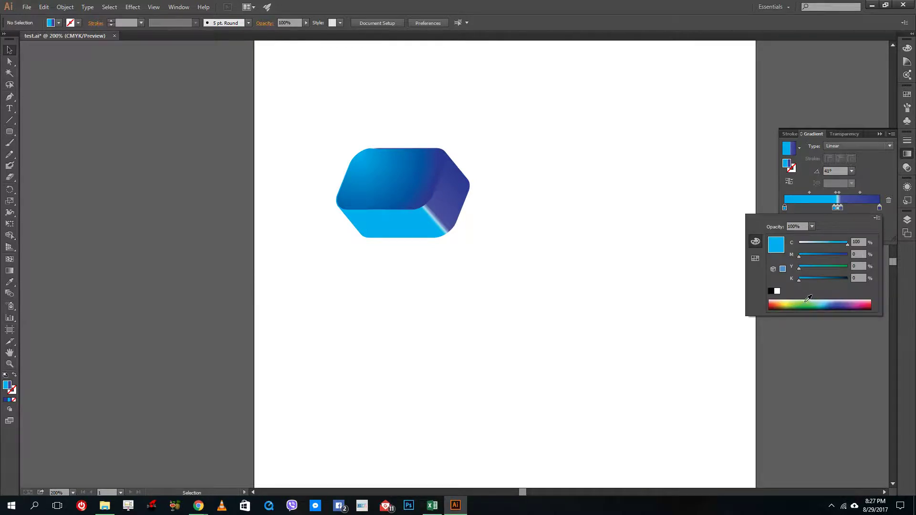
click(836, 304)
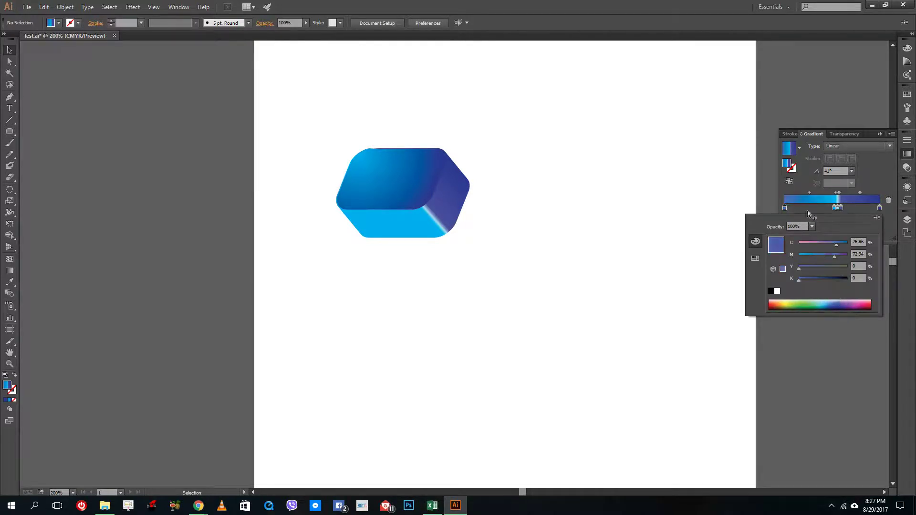
click(714, 241)
Recolour the first gradient stop of the side shape dark teal-blue
click(438, 235)
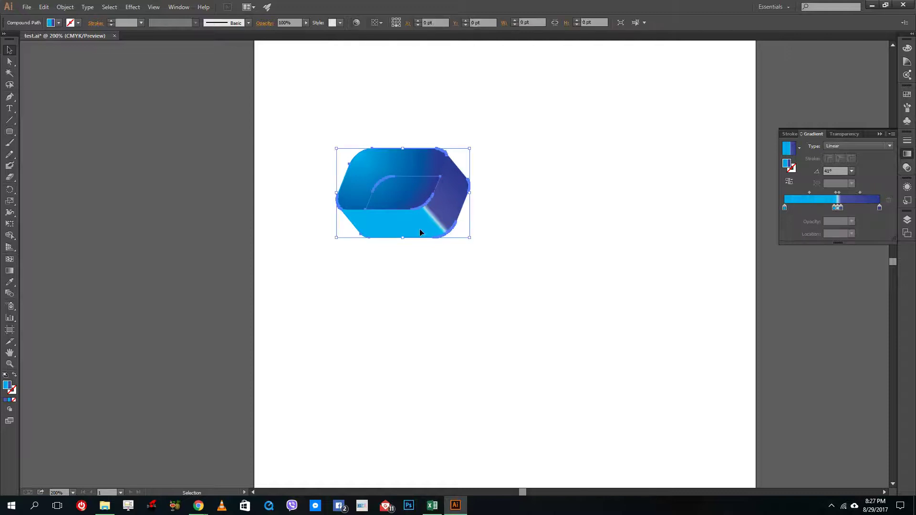
click(786, 208)
double_click(786, 209)
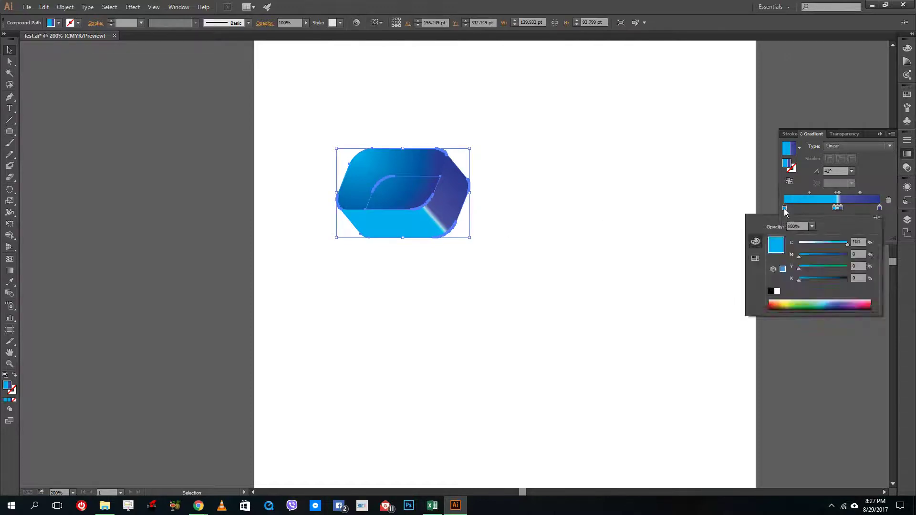
click(840, 299)
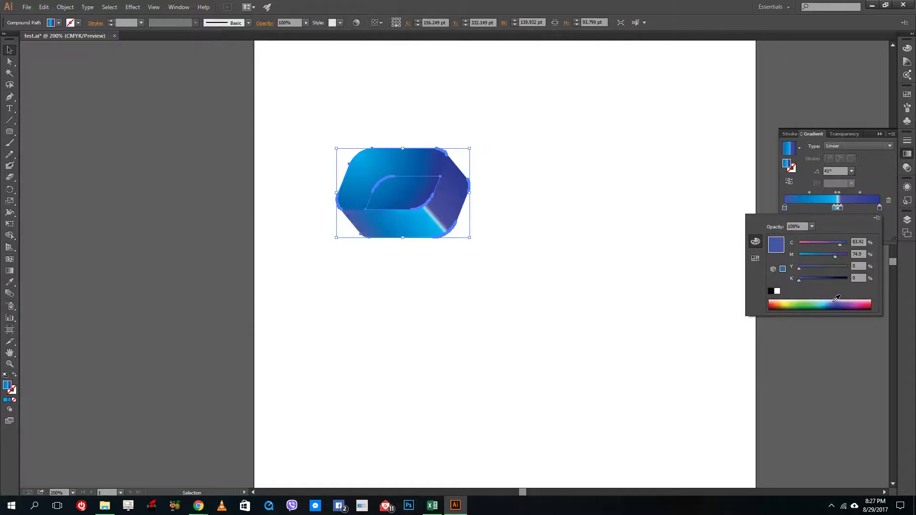
click(848, 307)
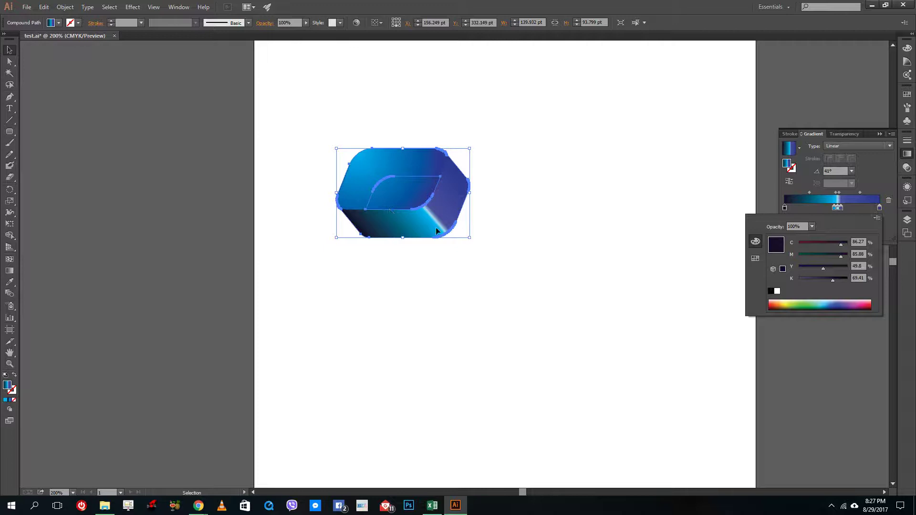
click(829, 299)
click(831, 305)
click(655, 251)
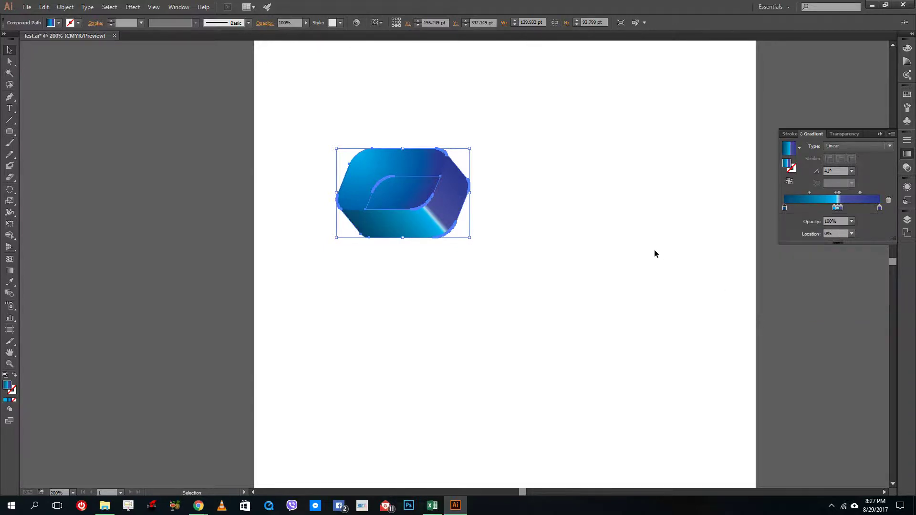
click(603, 212)
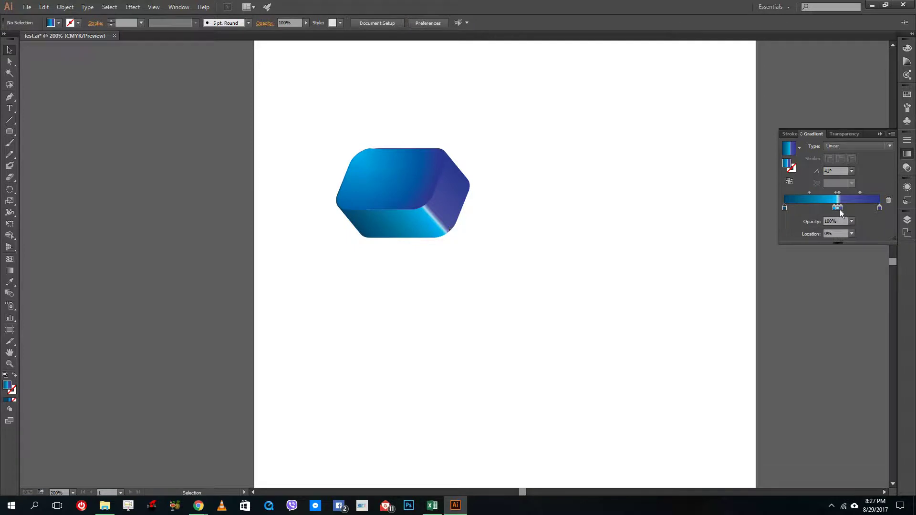
Try medium blue (C 80.39, M 61.96) on the last gradient stop and dark blue on the stop after the highlight, with no shape selected
click(880, 208)
double_click(880, 209)
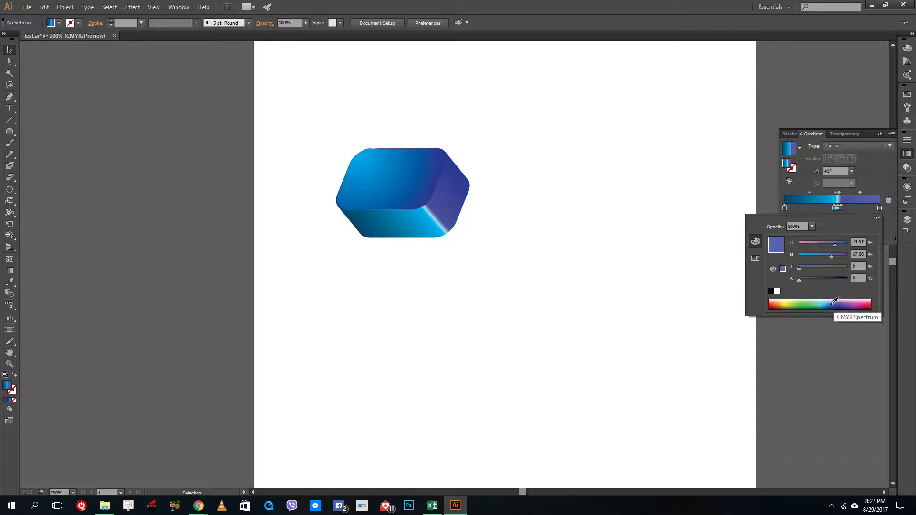
click(867, 208)
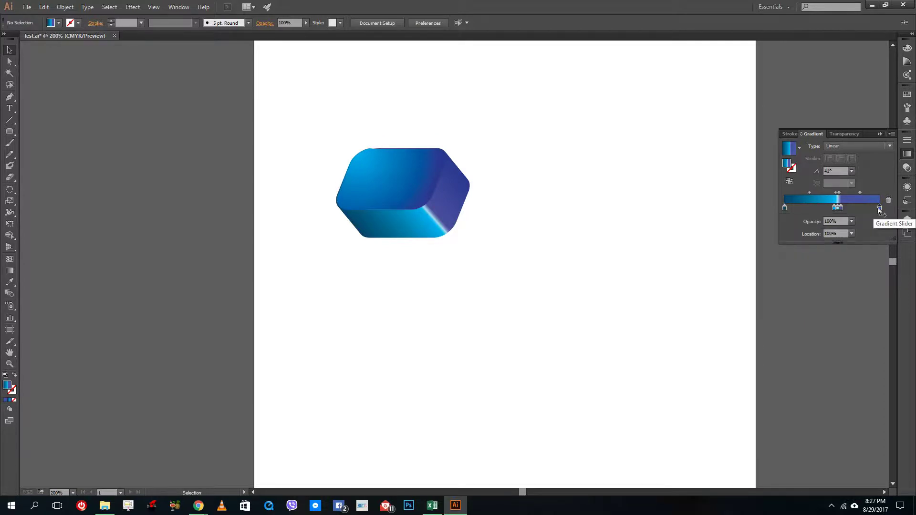
double_click(880, 209)
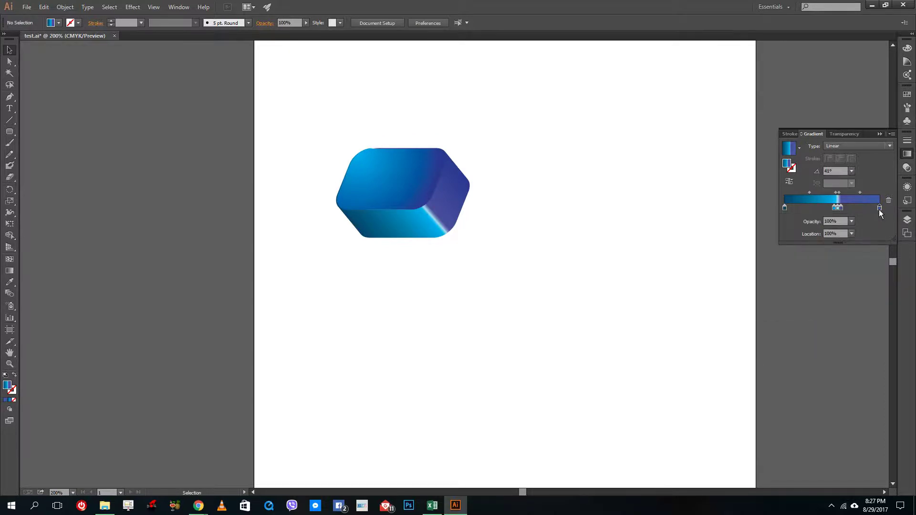
click(830, 304)
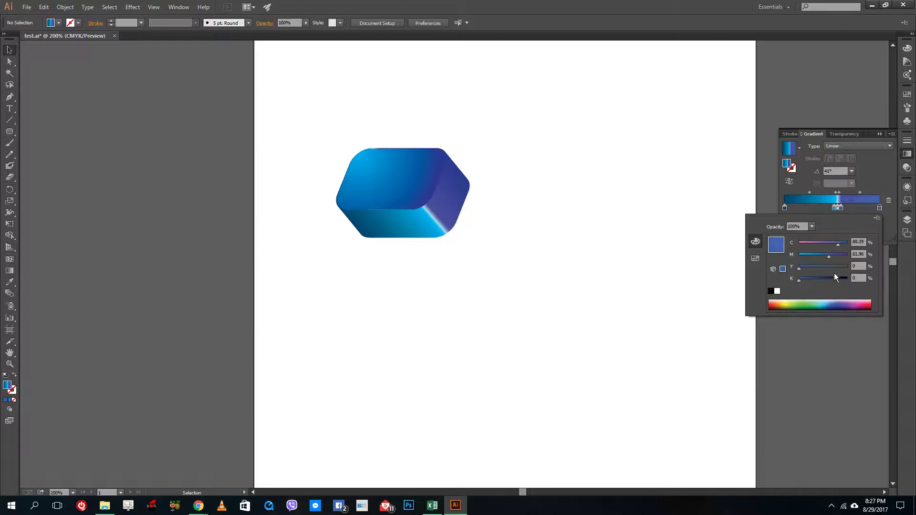
double_click(842, 209)
click(836, 304)
click(837, 304)
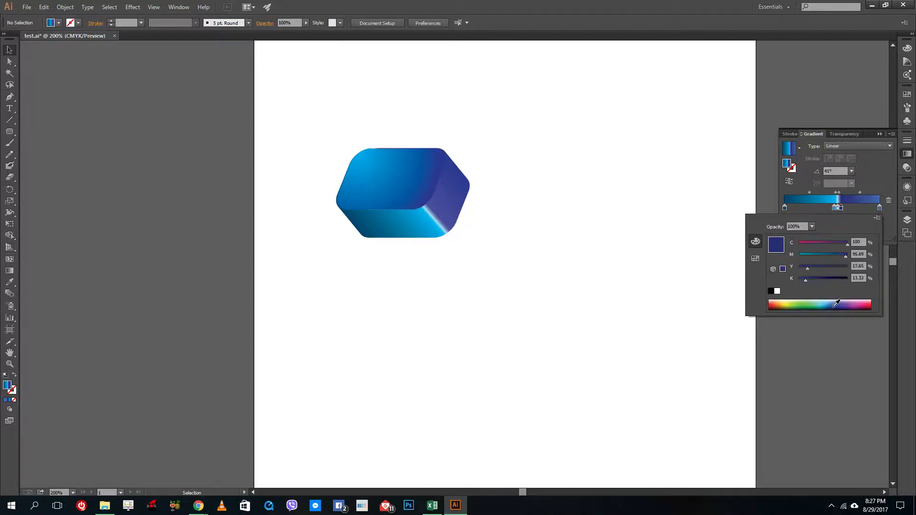
click(821, 213)
Recolour the side shape's gradient stop at 59.11% medium blue (C 76.08, M 60.78)
click(428, 204)
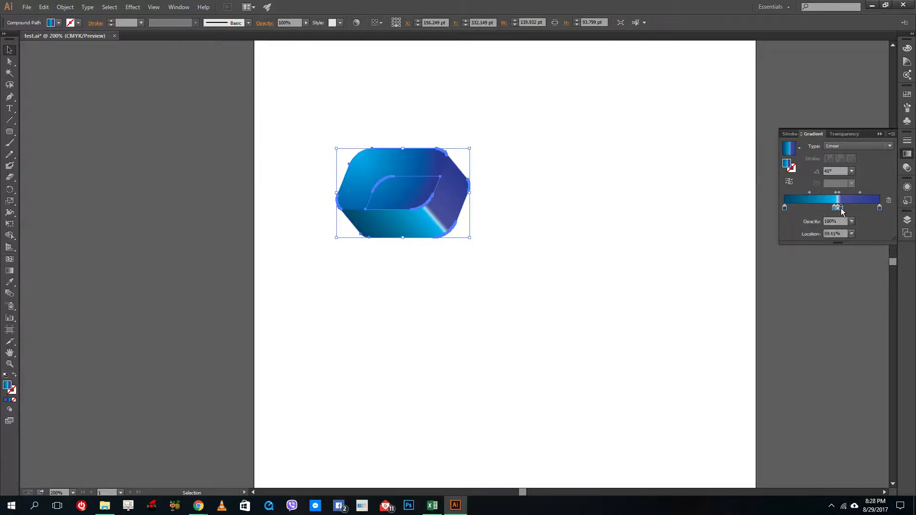
double_click(840, 209)
click(836, 299)
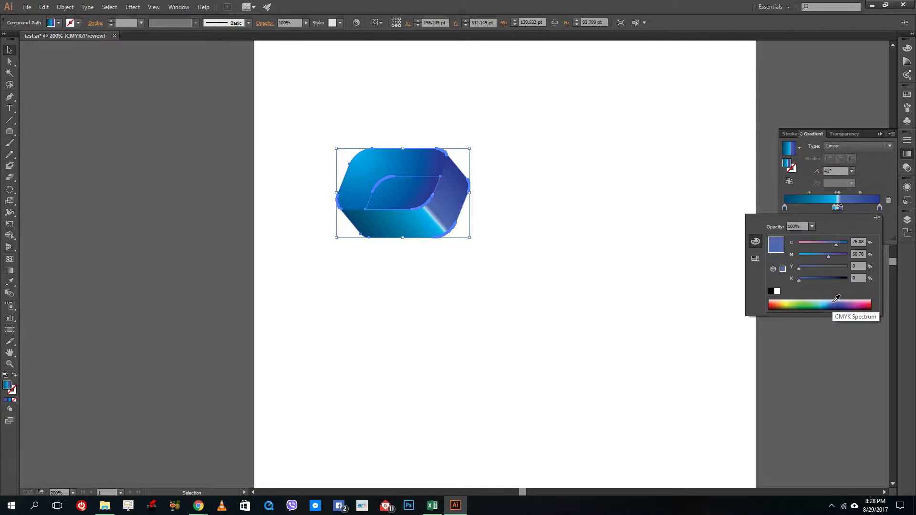
click(585, 135)
click(580, 209)
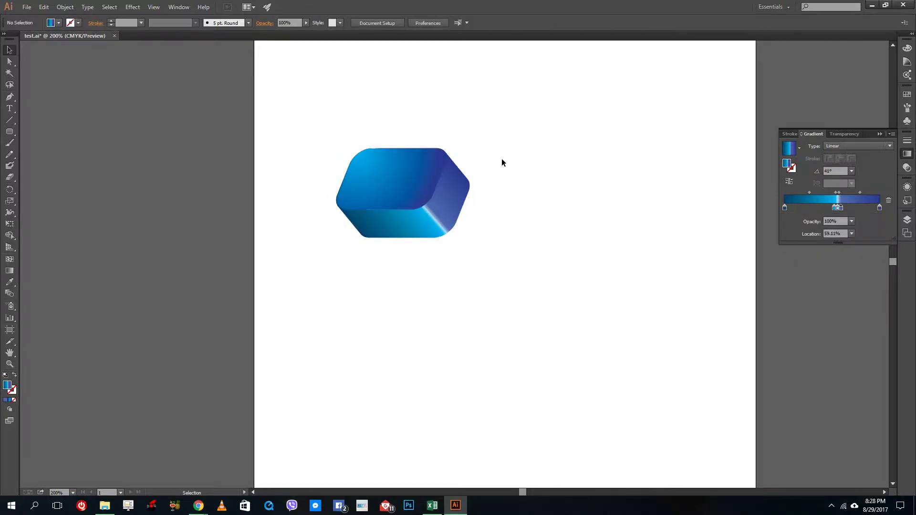
Give the top face a white stroke
click(426, 192)
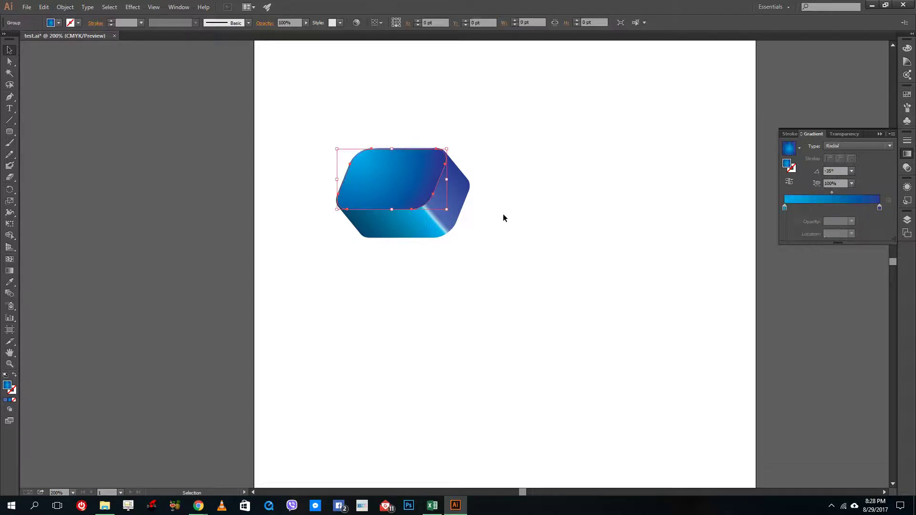
click(533, 219)
click(387, 155)
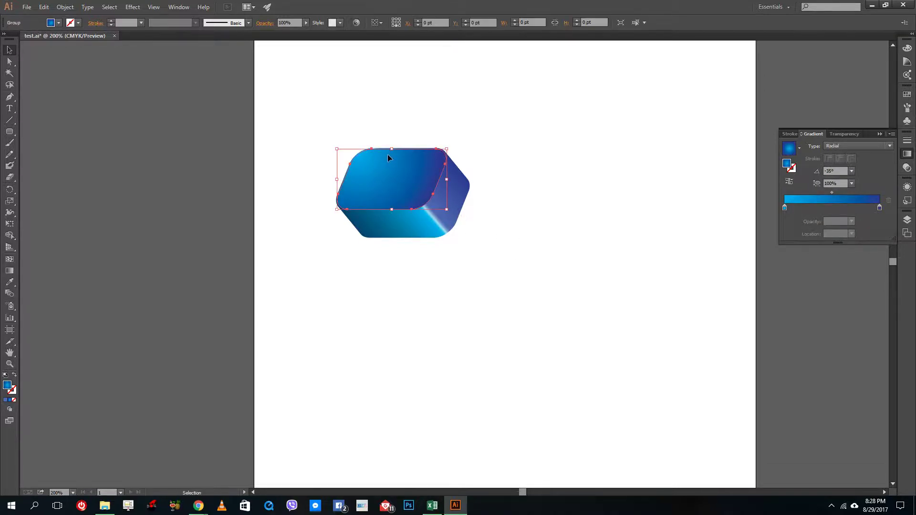
click(69, 24)
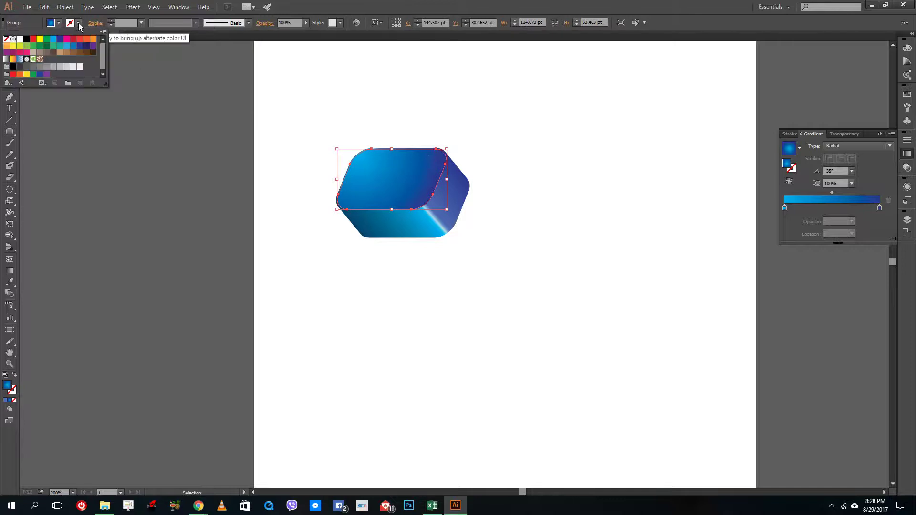
click(19, 40)
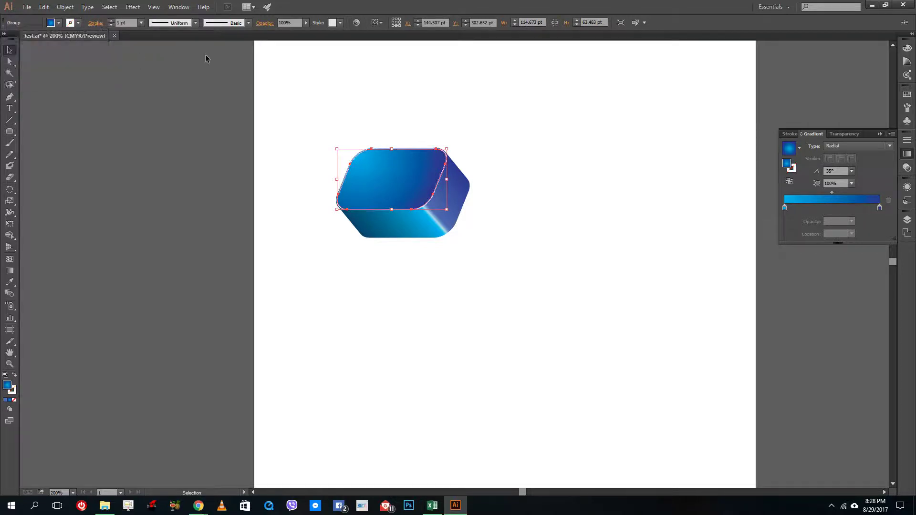
click(427, 110)
Increase the top face's white stroke weight to 8 pt
click(403, 168)
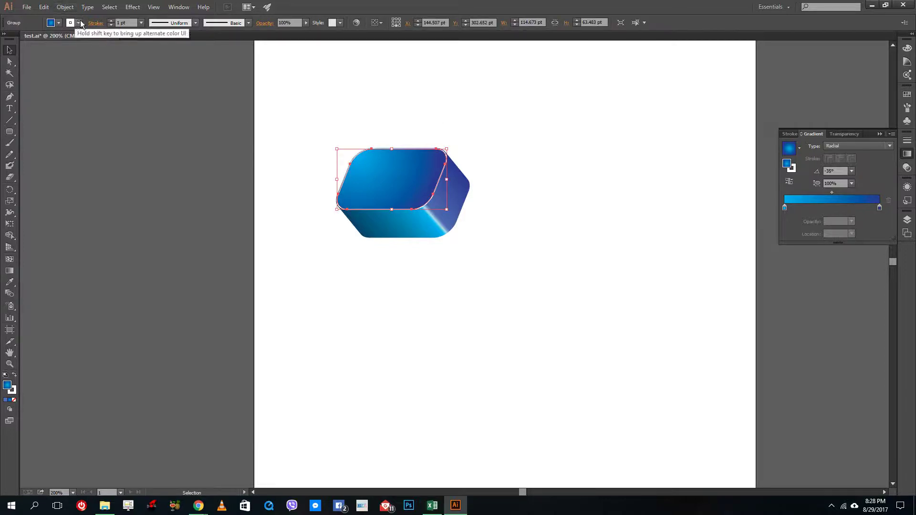
click(111, 21)
click(111, 21)
click(111, 21)
click(112, 21)
click(112, 21)
click(111, 21)
click(111, 21)
click(554, 102)
click(450, 160)
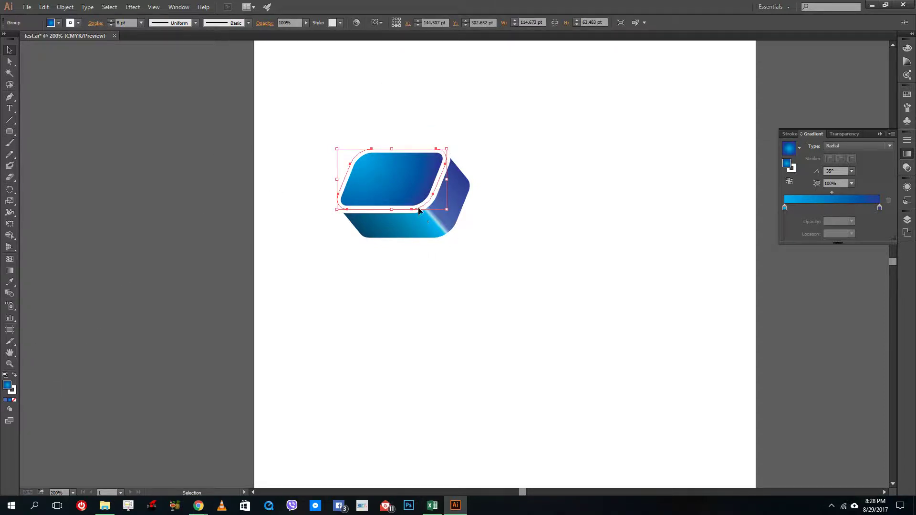
click(413, 274)
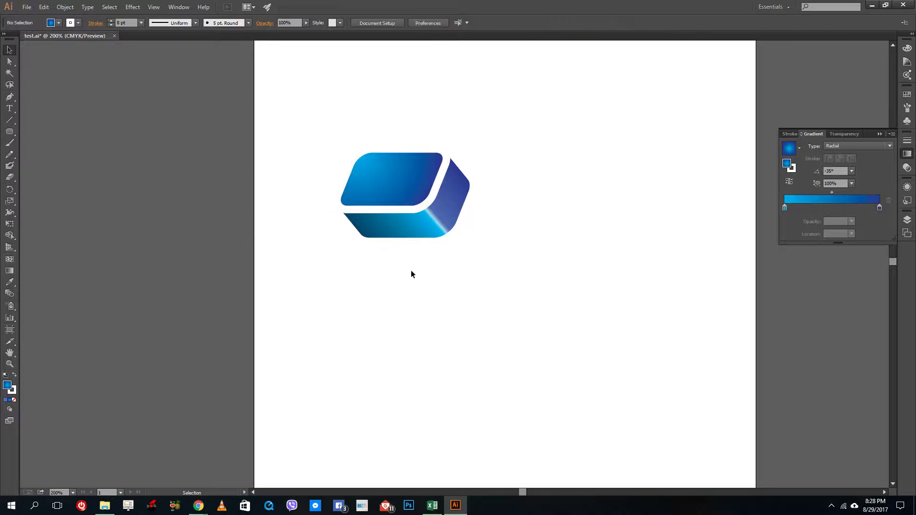
Try lowering the top face's opacity to about 54% and undo the change
click(425, 204)
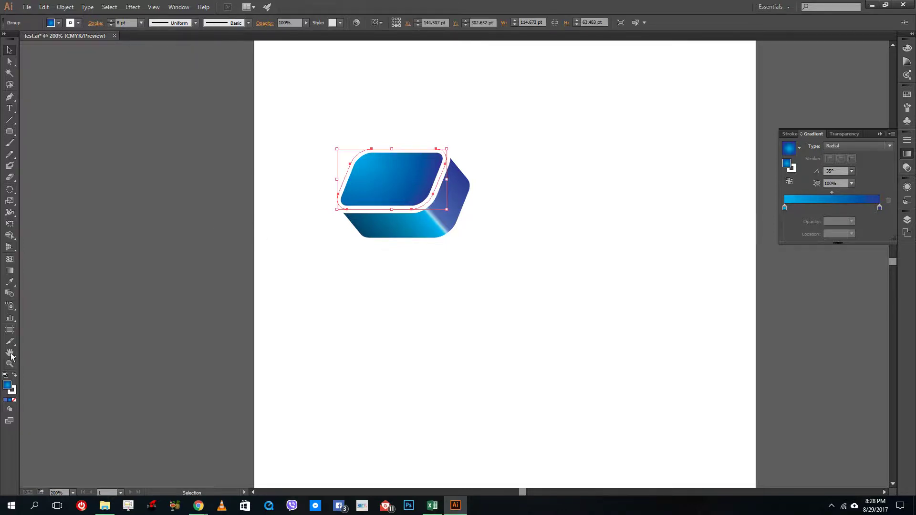
click(13, 393)
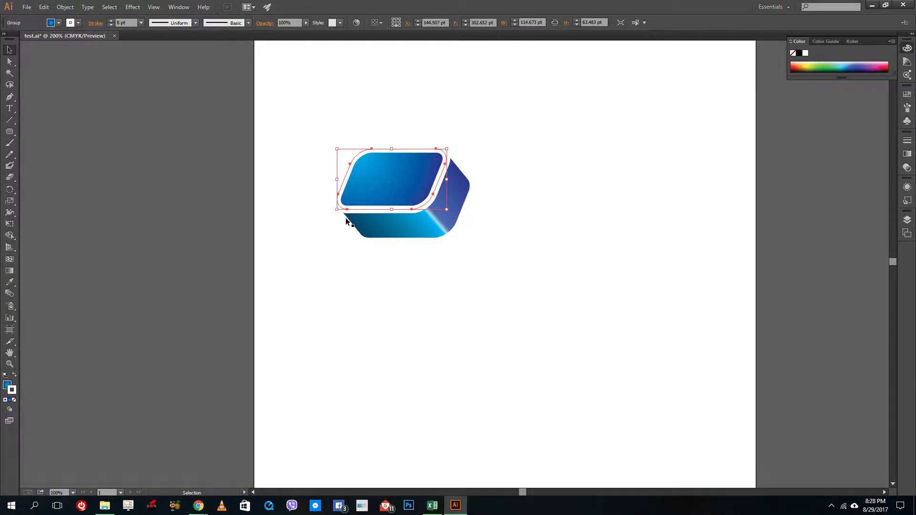
click(306, 22)
click(285, 32)
drag(288, 31, 290, 32)
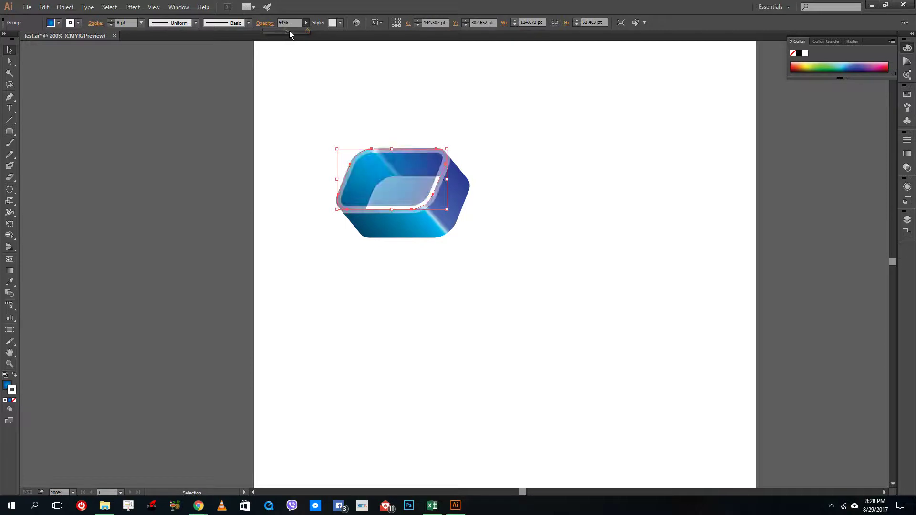
key(a)
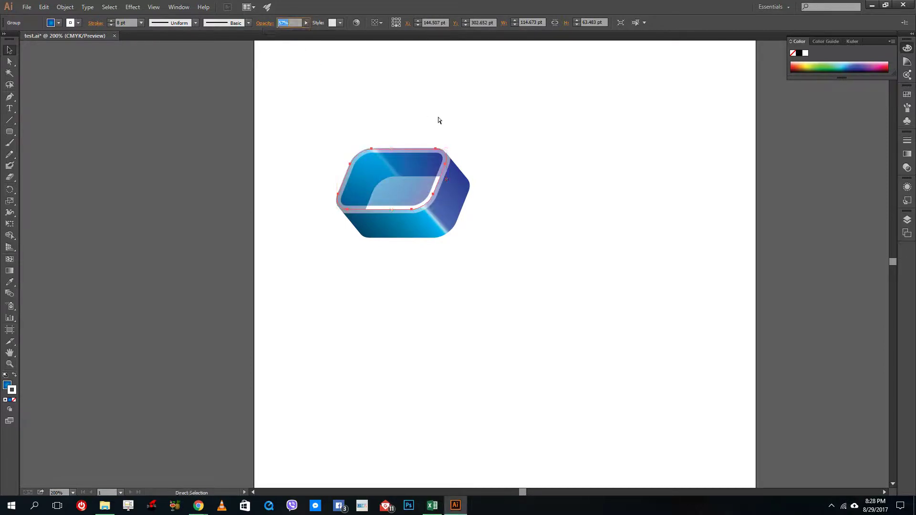
key(ctrl+z)
key(ctrl+z)
key(v)
double_click(12, 392)
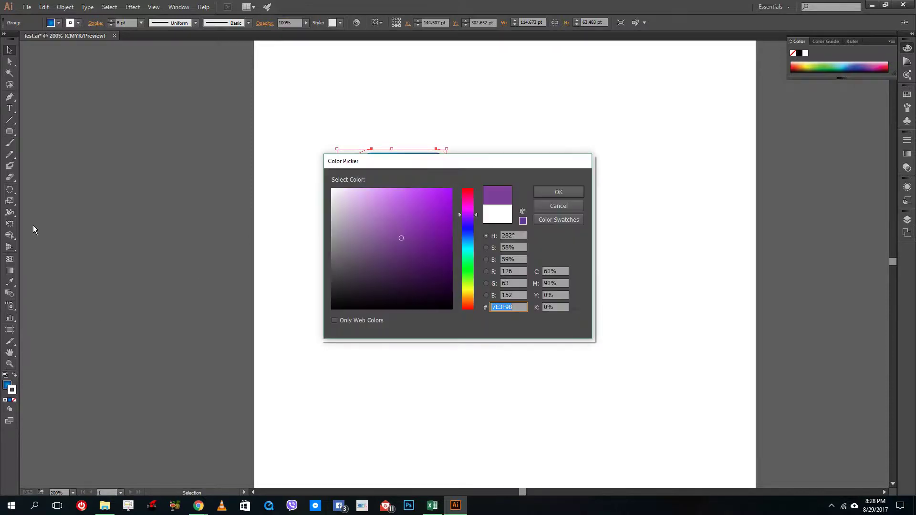
click(554, 204)
click(74, 23)
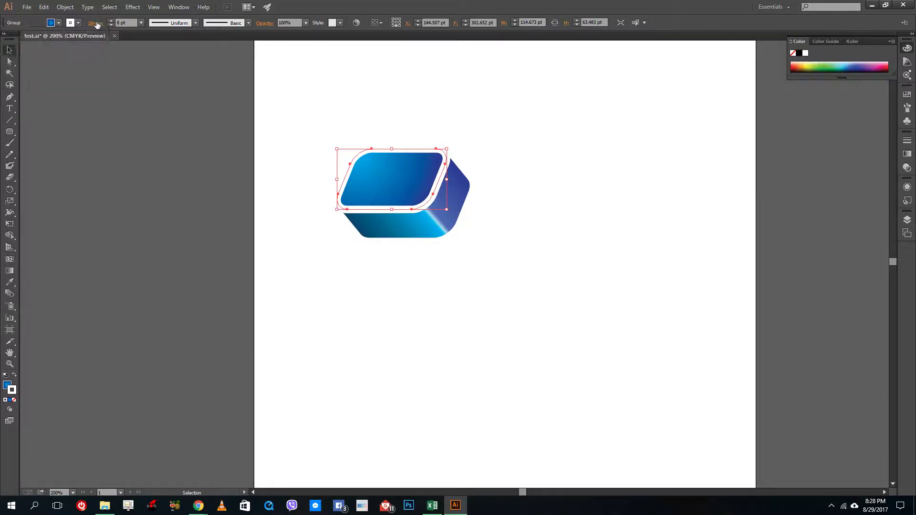
click(96, 23)
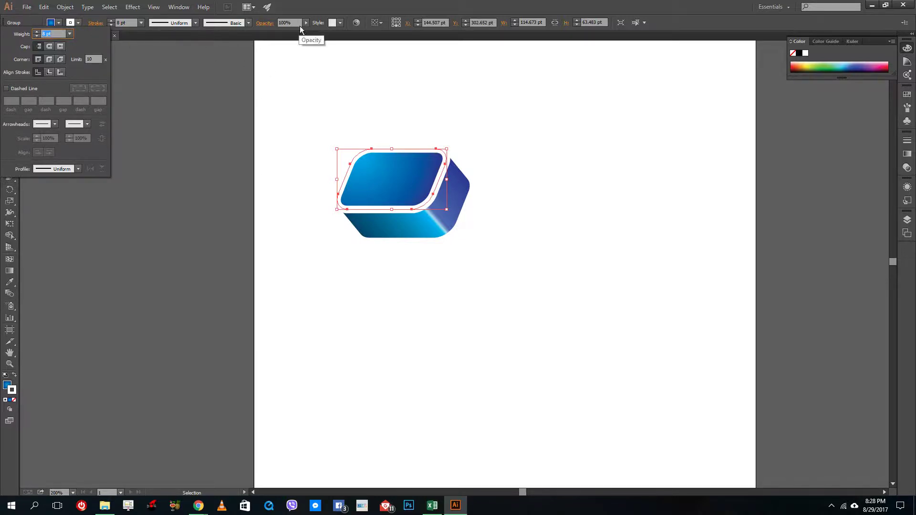
Expand the top face's fill and stroke, with its gradient specified as 255 objects
click(65, 6)
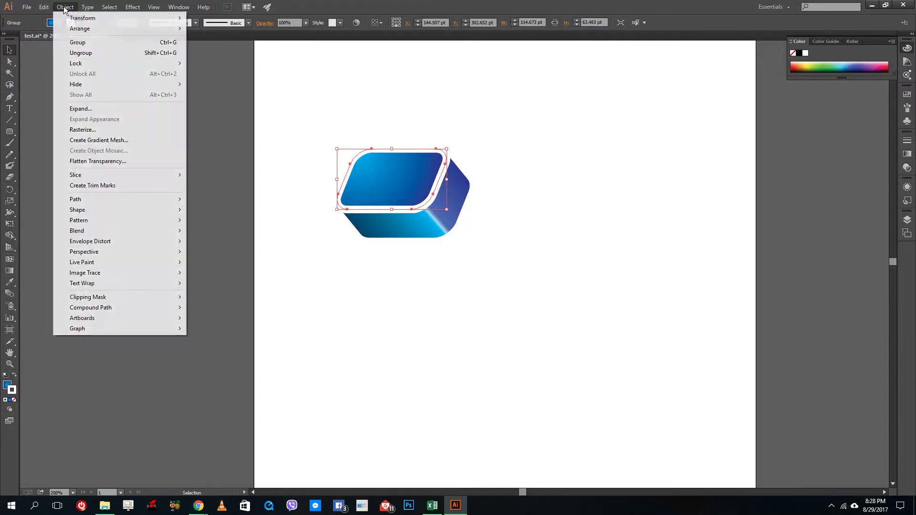
click(89, 110)
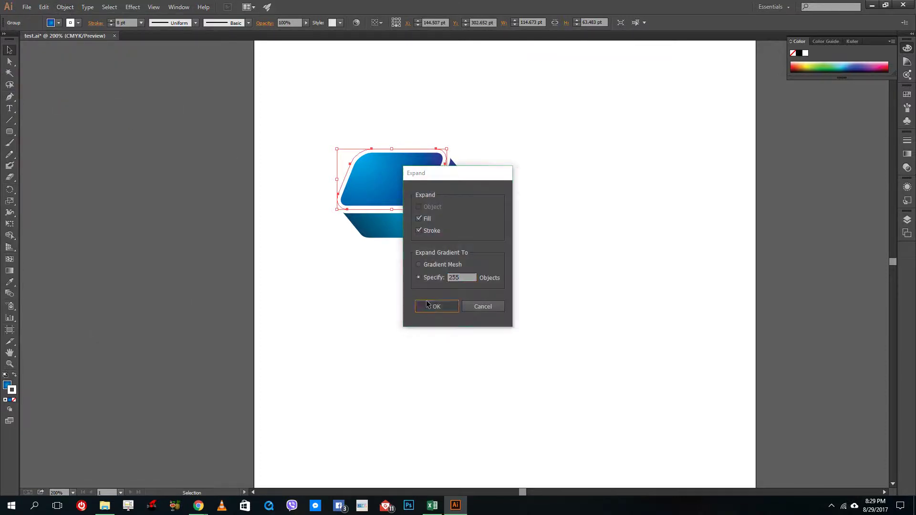
click(435, 305)
click(527, 271)
Ungroup the expanded top face, then try moving it down off the sides and undo the move
click(452, 172)
right_click(448, 169)
click(473, 221)
click(474, 197)
drag(445, 170, 465, 231)
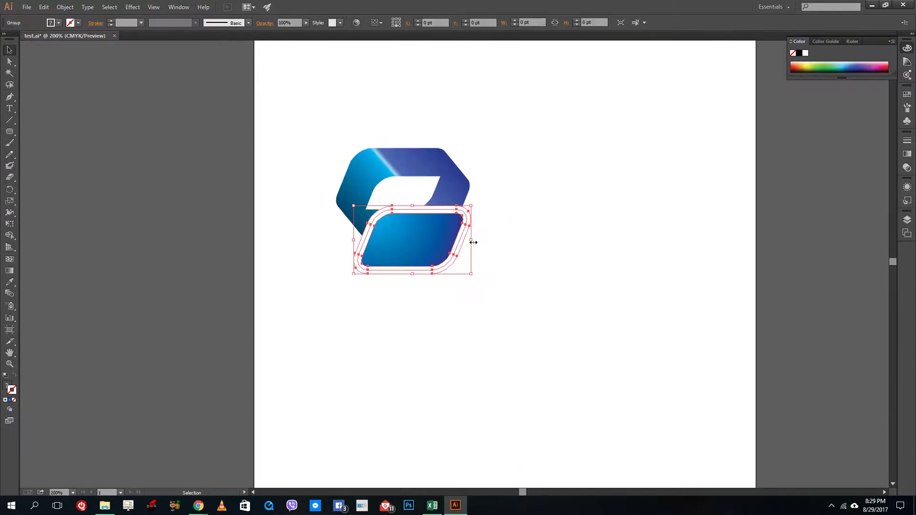
key(ctrl+z)
Ungroup the top face once more to separate its outline, then try moving a piece and undo the move
right_click(405, 183)
click(433, 236)
click(529, 239)
drag(432, 208, 442, 251)
key(ctrl+z)
Lower the opacity of the top face's white outline to 50%
click(307, 22)
drag(296, 33, 287, 33)
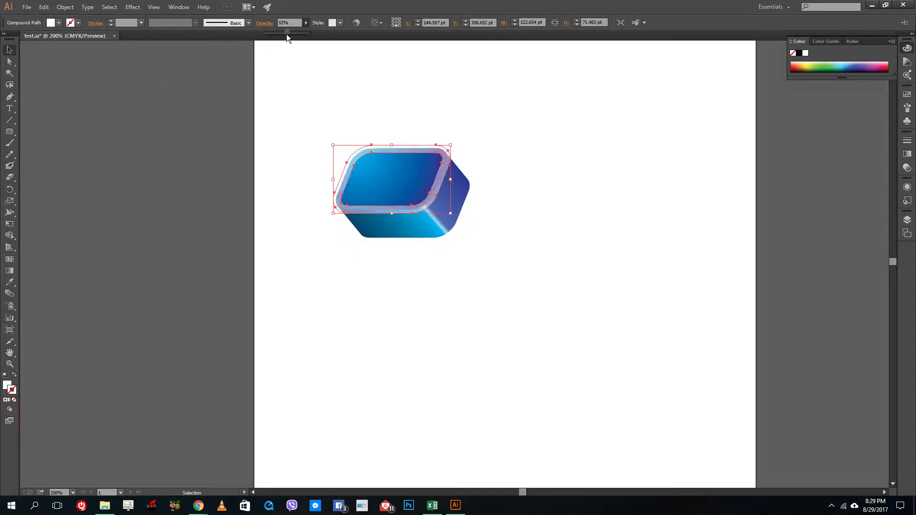
click(568, 224)
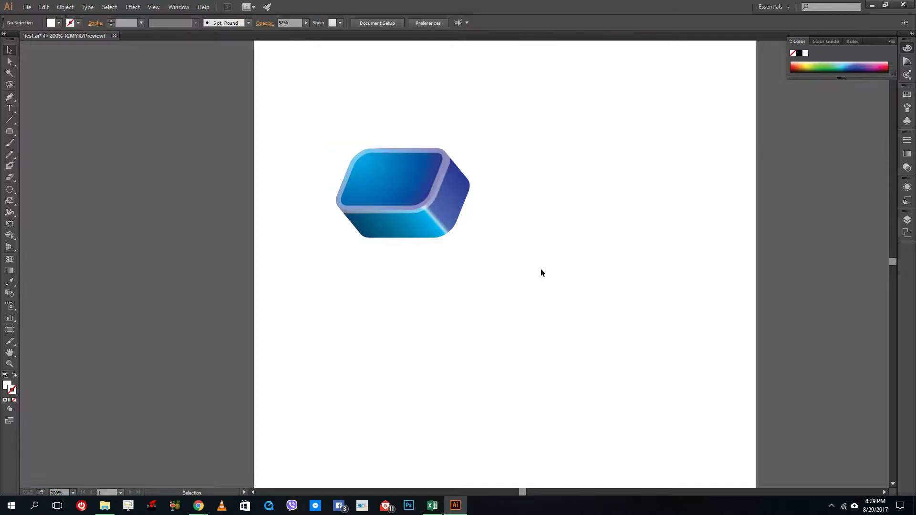
click(437, 180)
click(306, 23)
drag(288, 31, 283, 32)
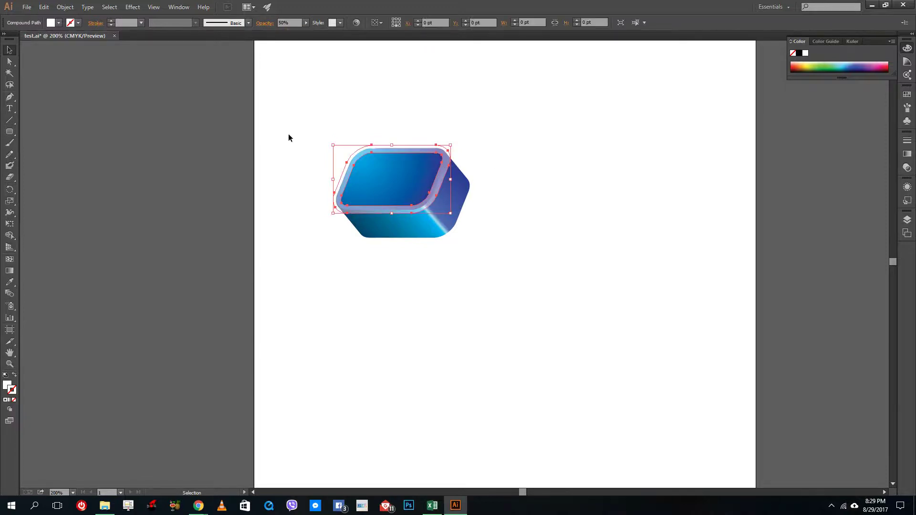
Recolour the top face's outline black
click(58, 24)
click(26, 39)
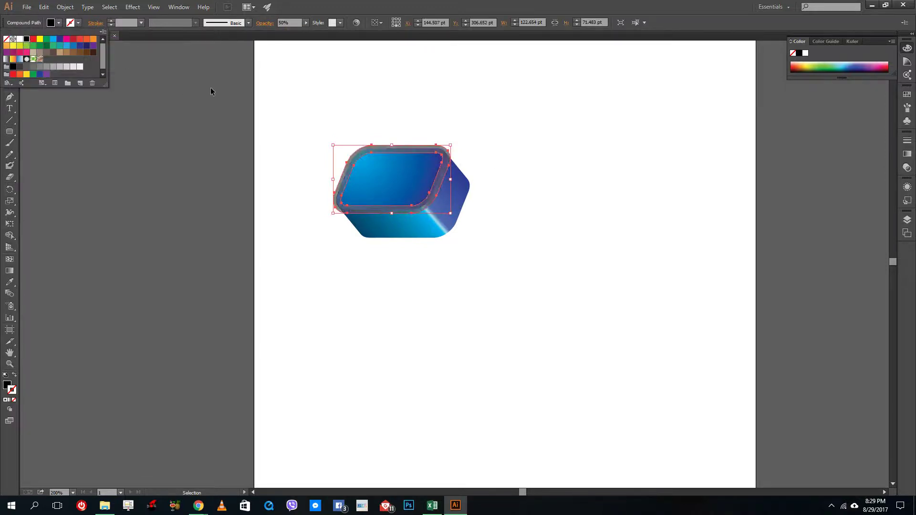
click(514, 126)
Add an opacity mask to the top face's outline
click(443, 159)
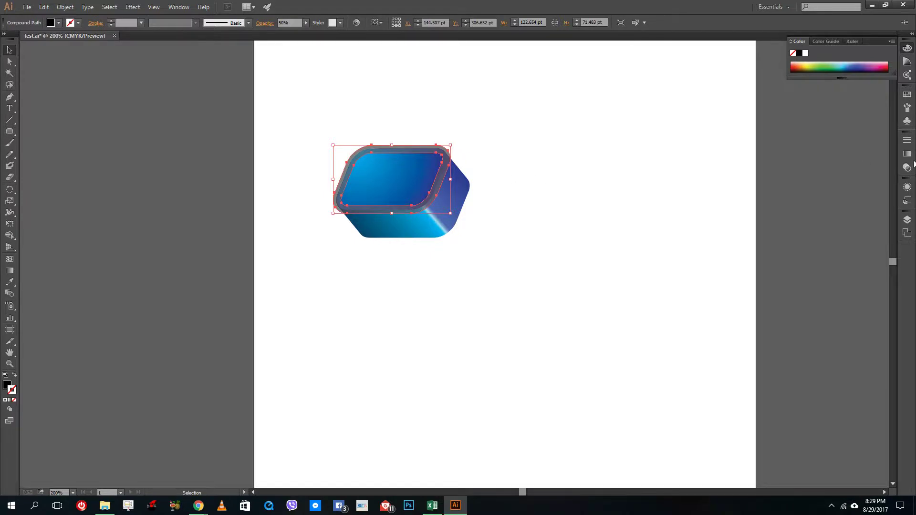
click(908, 141)
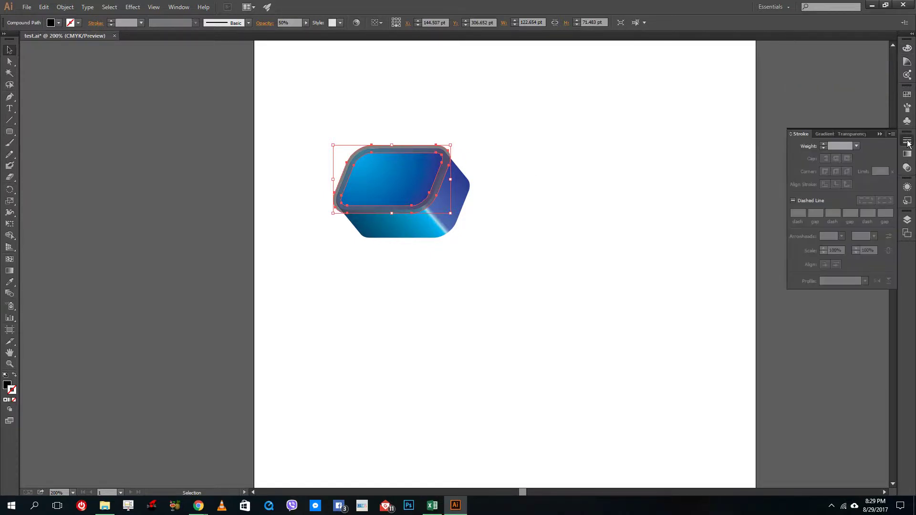
click(856, 134)
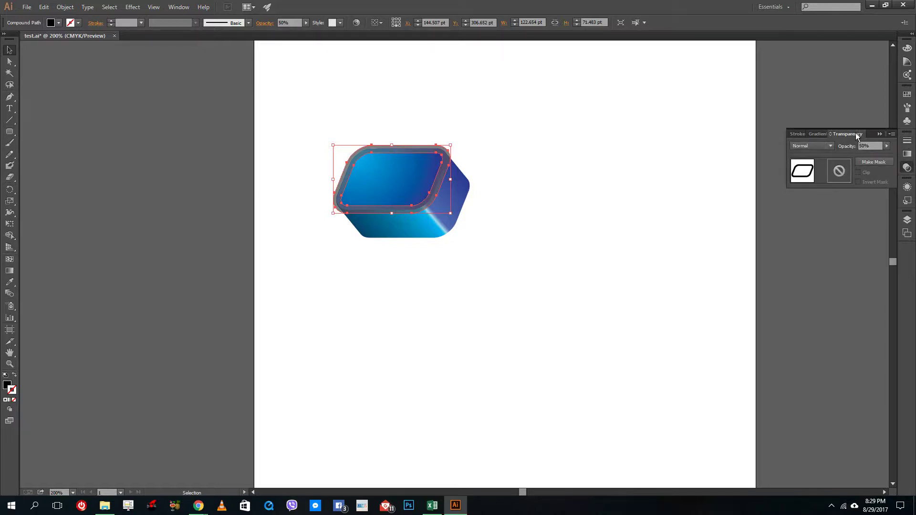
click(832, 214)
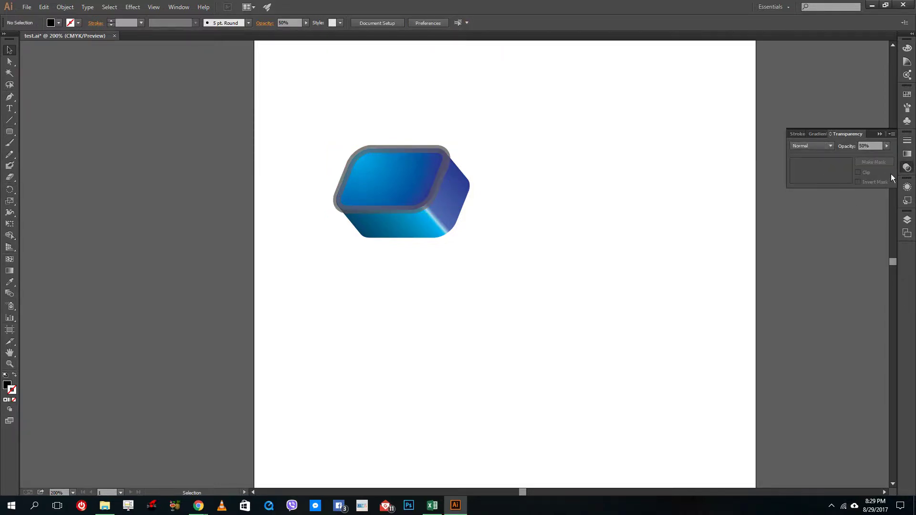
click(446, 173)
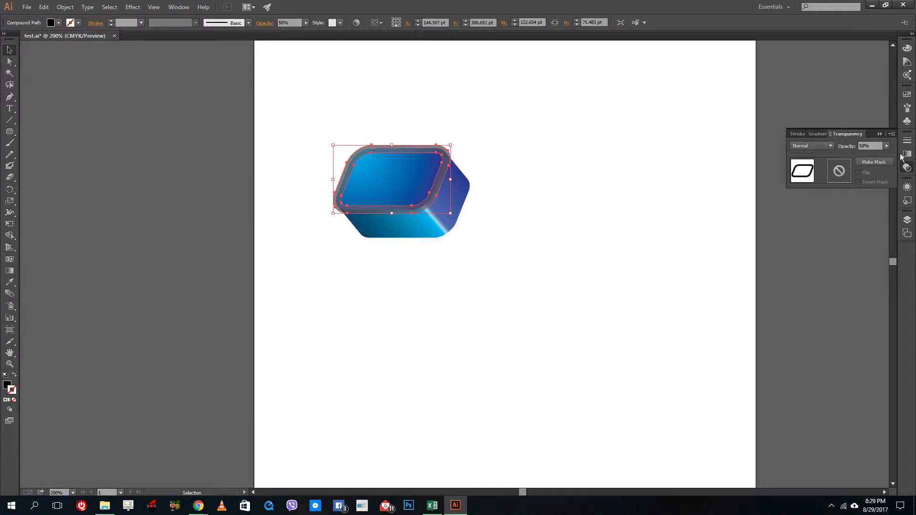
click(178, 7)
click(215, 385)
click(876, 162)
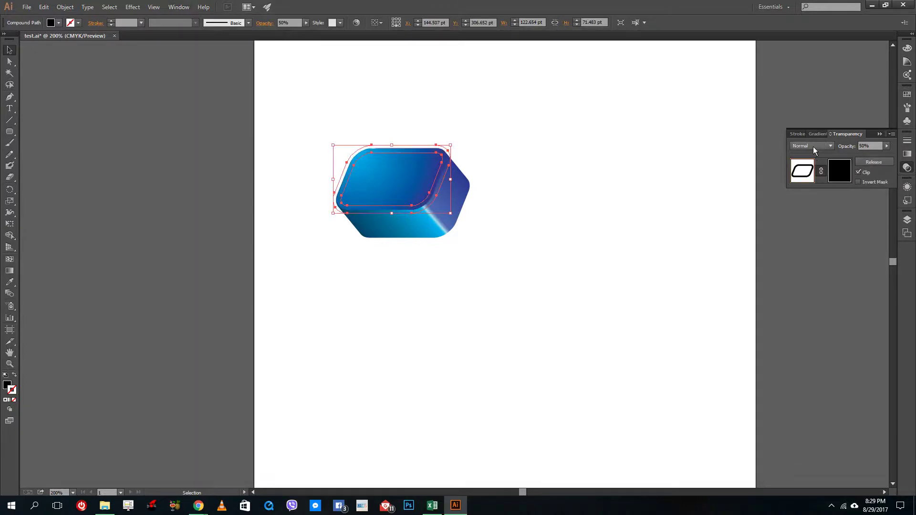
Set the outline's blending mode to Multiply and turn off clipping for its opacity mask
click(812, 145)
click(816, 180)
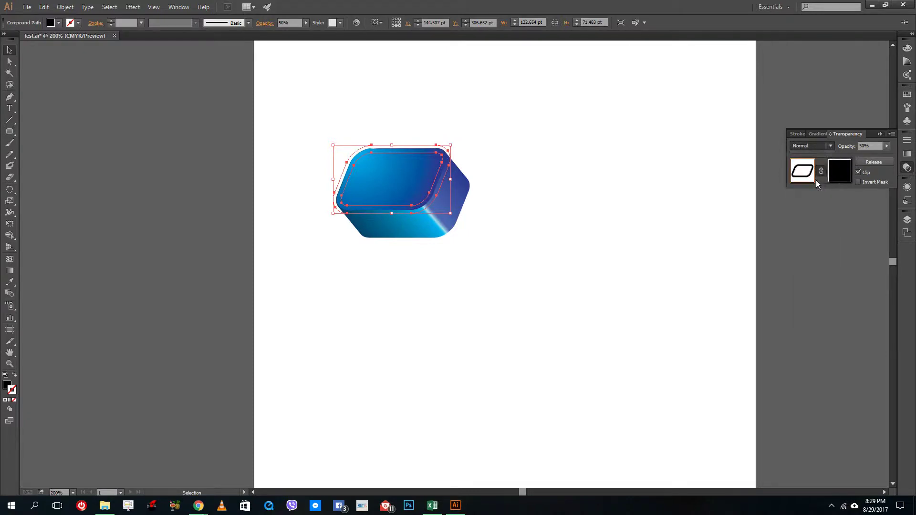
click(858, 173)
click(597, 202)
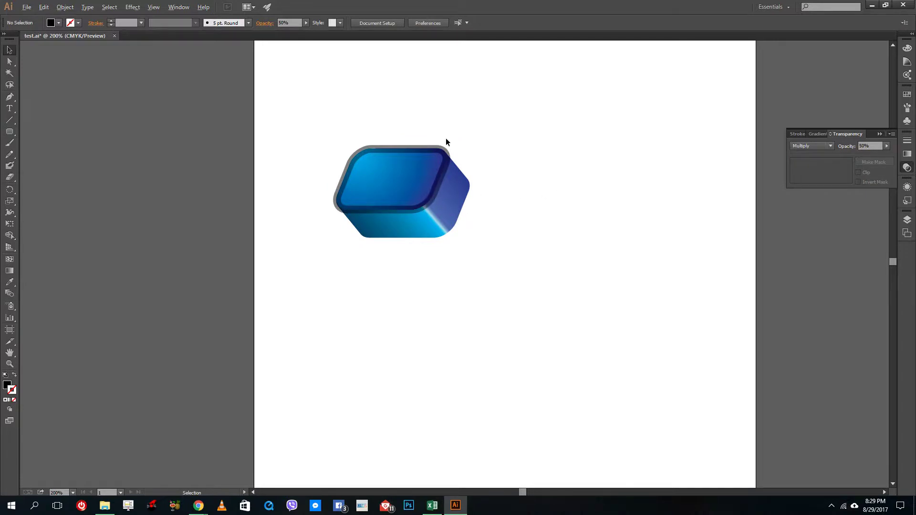
Try shifting the outline slightly down and to the right, and undo the move
scroll(446, 143, up, 3)
click(453, 179)
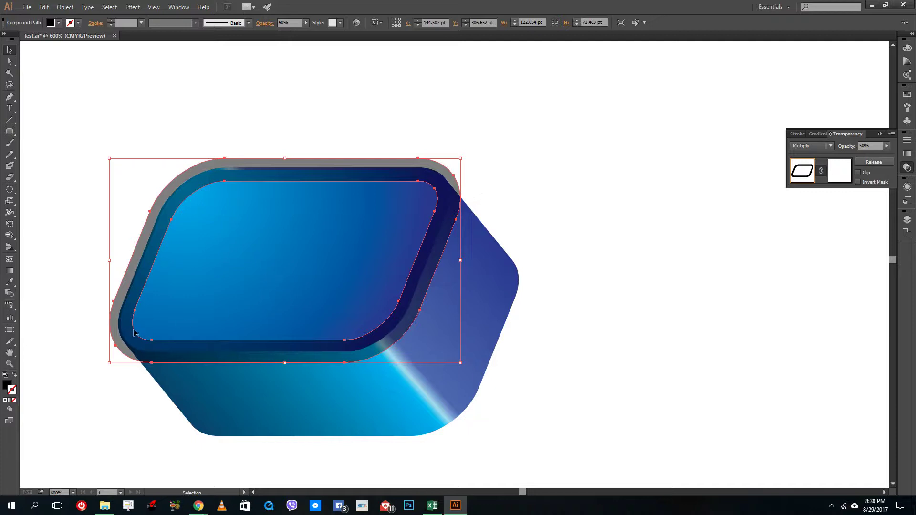
drag(176, 191, 184, 199)
key(ctrl+z)
Try erasing the overhanging outline at the top face's upper right corner, and undo the erasure
click(536, 205)
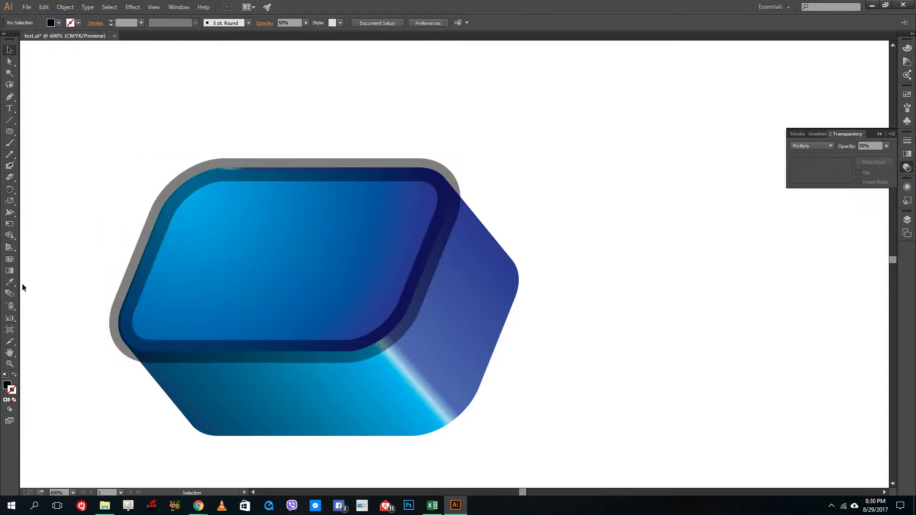
click(10, 177)
drag(500, 163, 468, 142)
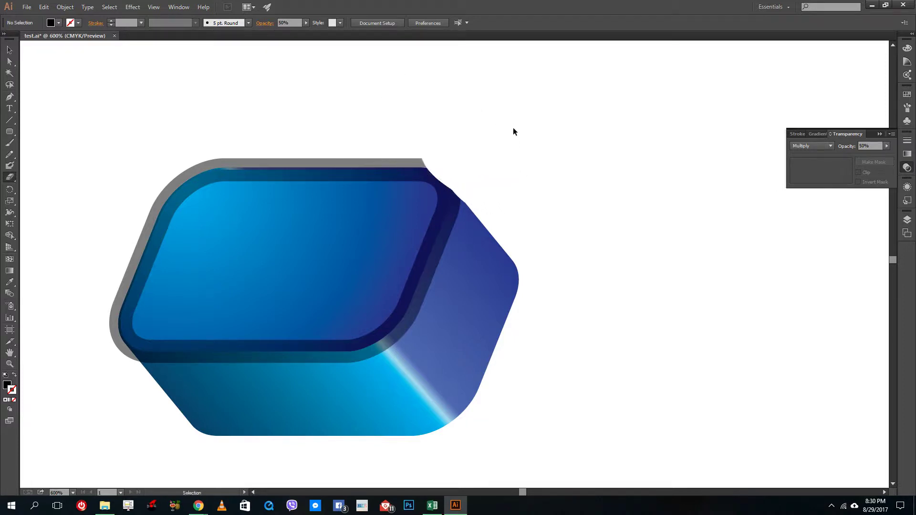
key(ctrl+z)
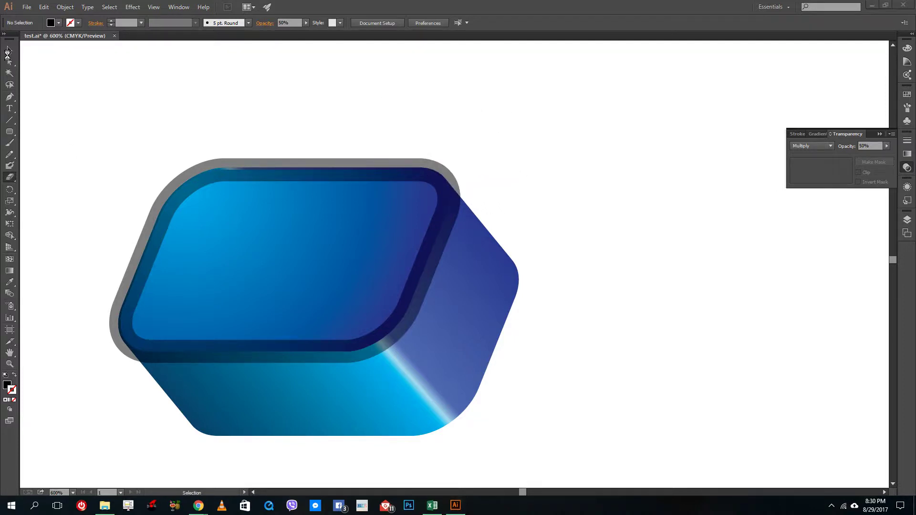
key(alt+z)
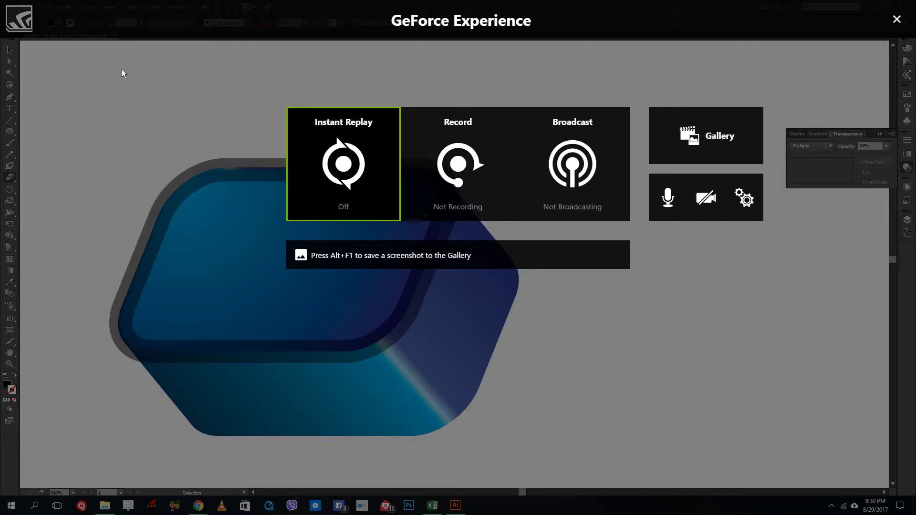
click(897, 19)
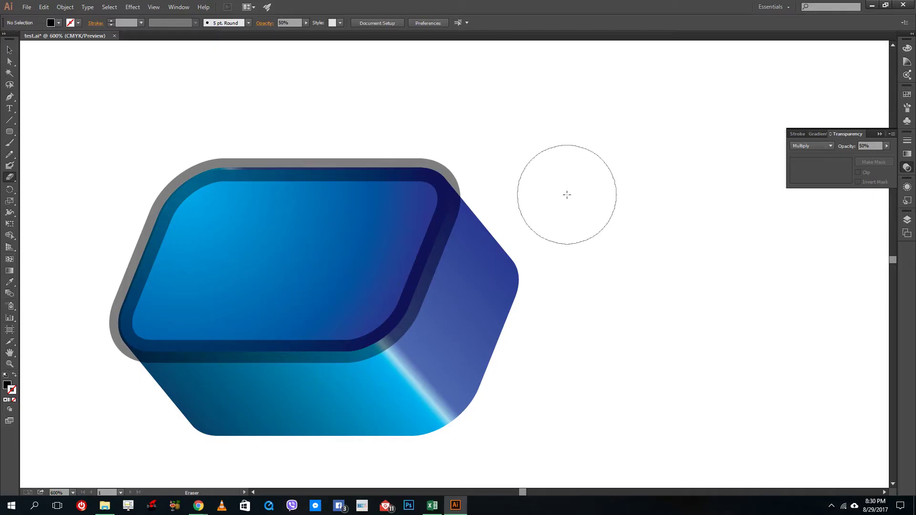
Recolour the top face's outline white
click(342, 155)
scroll(338, 166, down, 2)
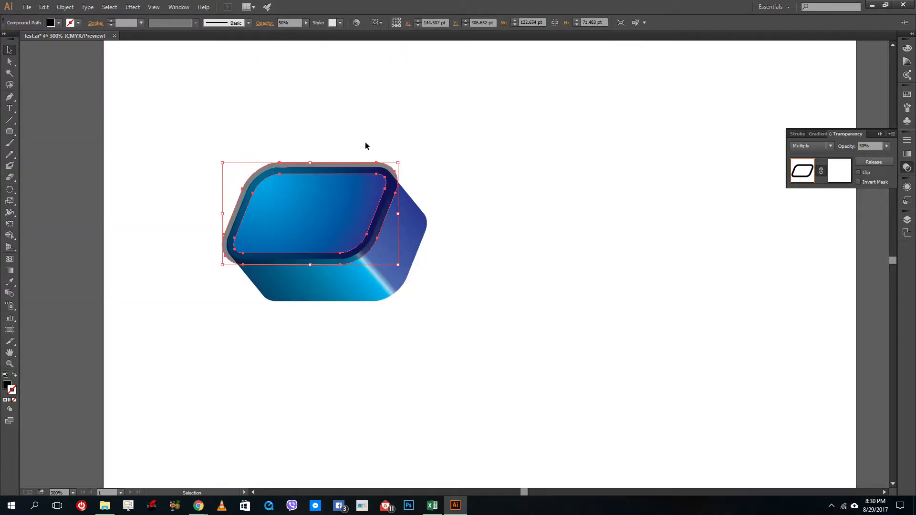
click(51, 22)
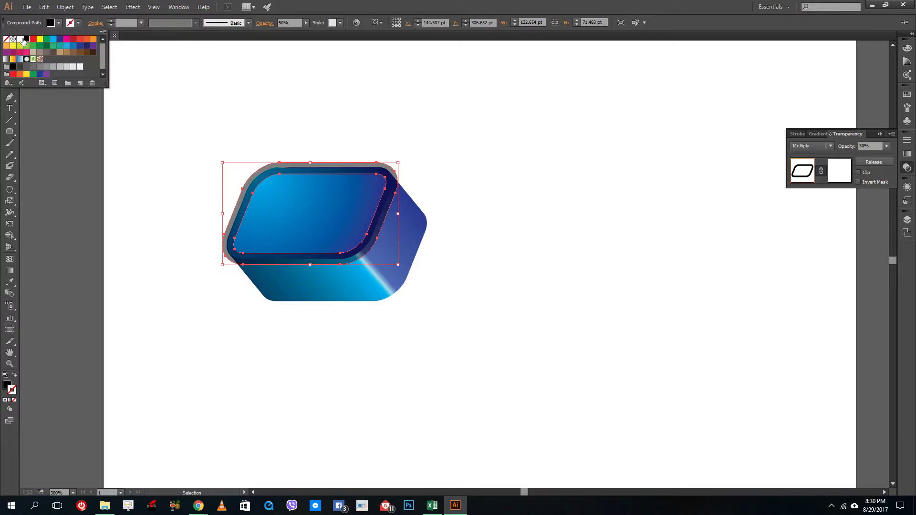
click(19, 40)
click(510, 209)
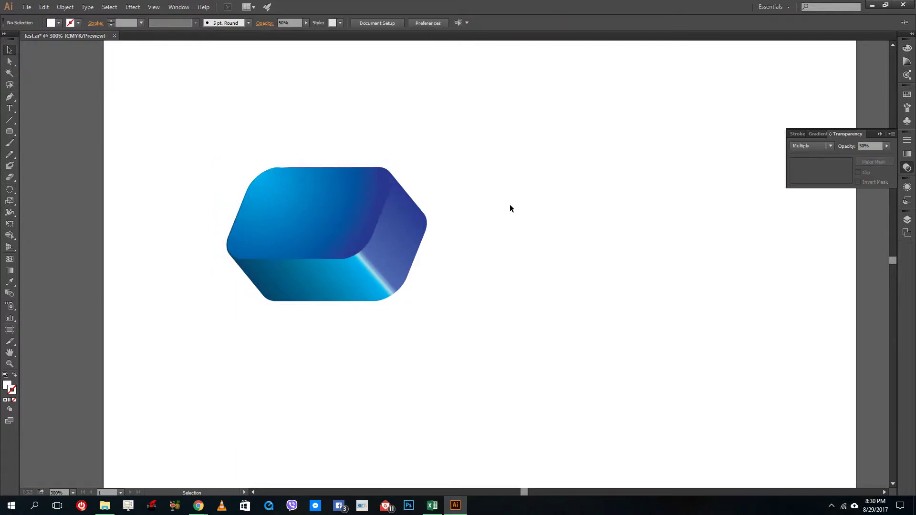
Change the white outline's blending mode to Lighten
click(384, 191)
click(812, 146)
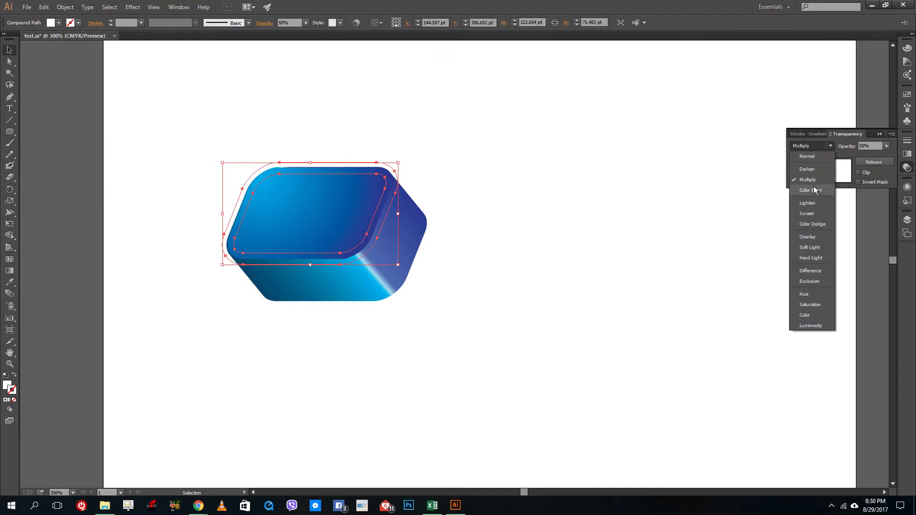
click(808, 203)
click(564, 209)
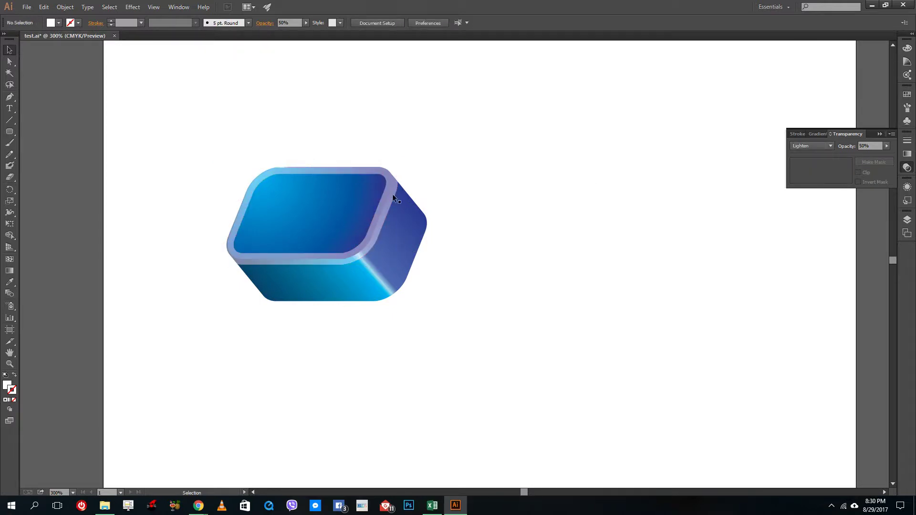
Group all the shapes of the block into one object
drag(235, 133, 528, 320)
click(546, 336)
drag(550, 353, 150, 97)
right_click(343, 206)
click(352, 247)
click(587, 252)
Move the grouped block slightly up and to the left on the artboard
drag(382, 238, 311, 224)
drag(334, 248, 416, 207)
click(548, 225)
drag(363, 154, 305, 196)
click(582, 238)
click(518, 180)
click(457, 190)
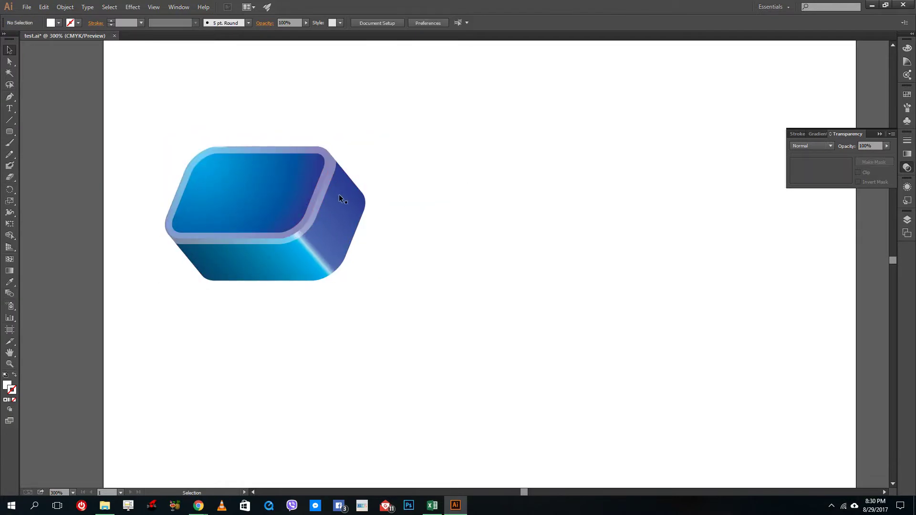
Duplicate the block and place the copy directly to the right of the original
click(330, 195)
click(439, 190)
click(265, 202)
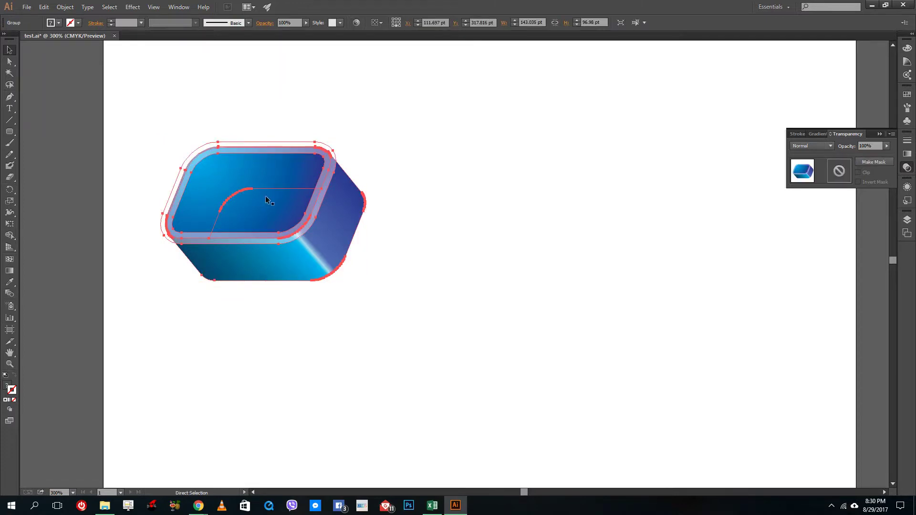
key(ctrl+v)
drag(441, 244, 443, 213)
click(440, 304)
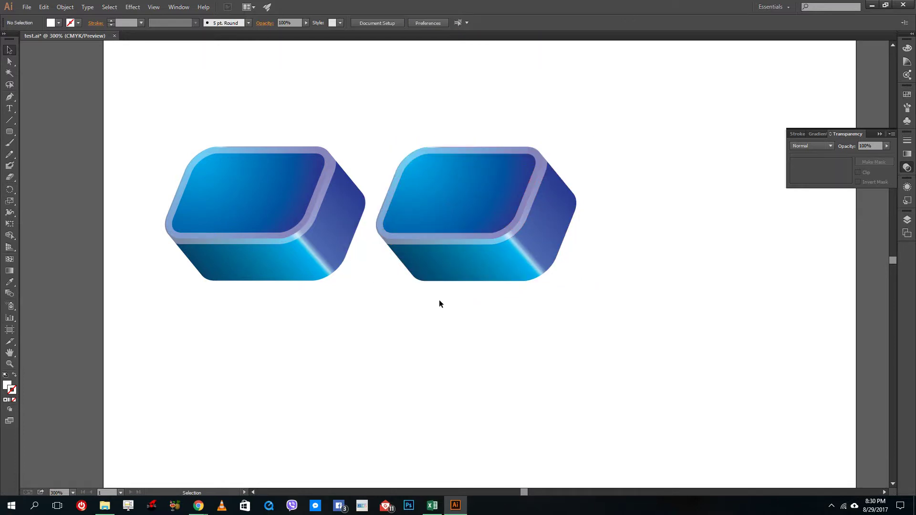
Move the original block slightly up and to the left, away from its copy
scroll(455, 285, down, 2)
scroll(455, 285, up, 1)
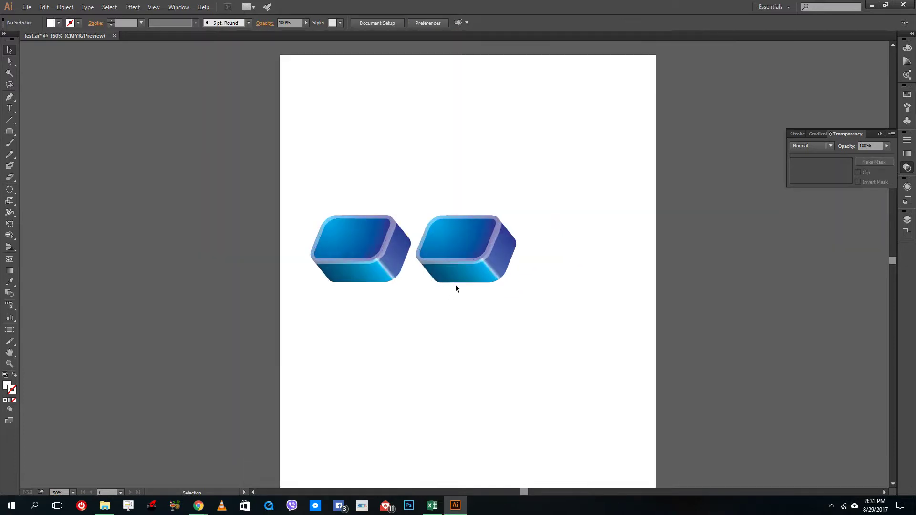
scroll(592, 331, up, 1)
scroll(559, 321, up, 2)
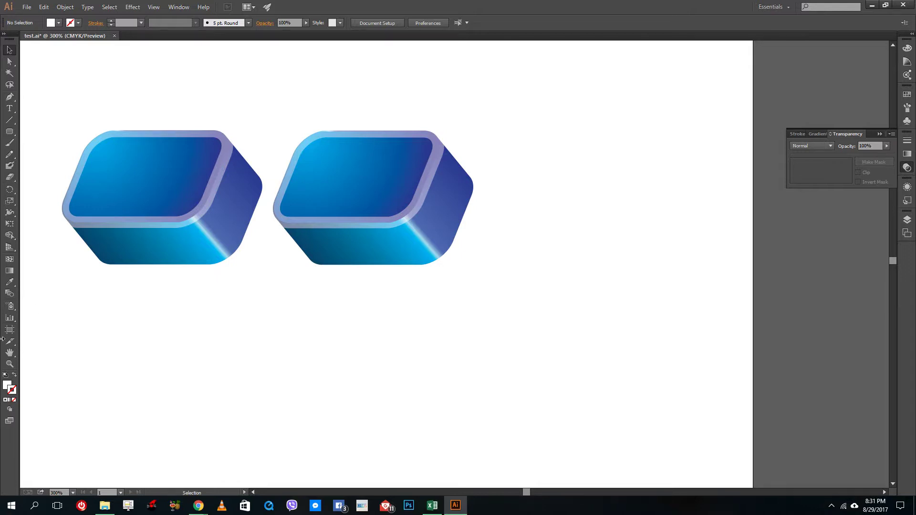
drag(185, 196, 193, 174)
click(423, 343)
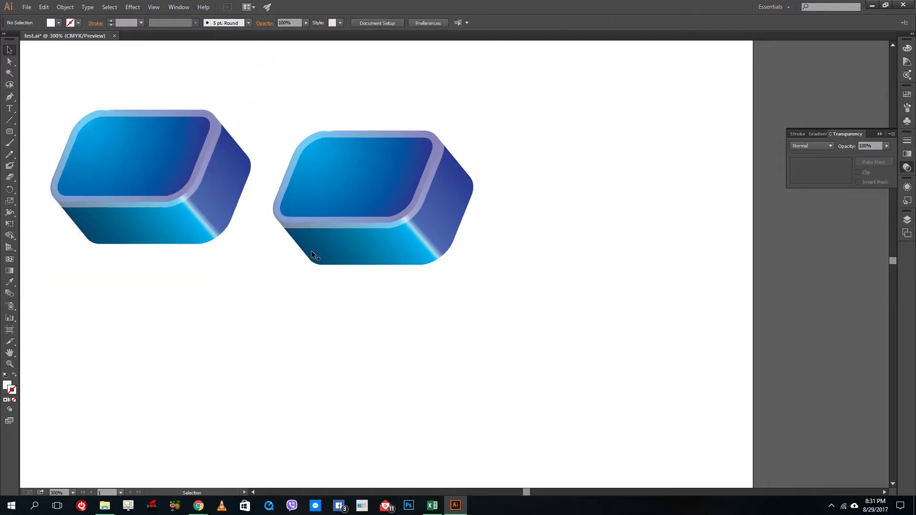
Move the duplicate block so it sits level with the original and close beside it
click(354, 221)
drag(374, 265, 338, 142)
click(308, 286)
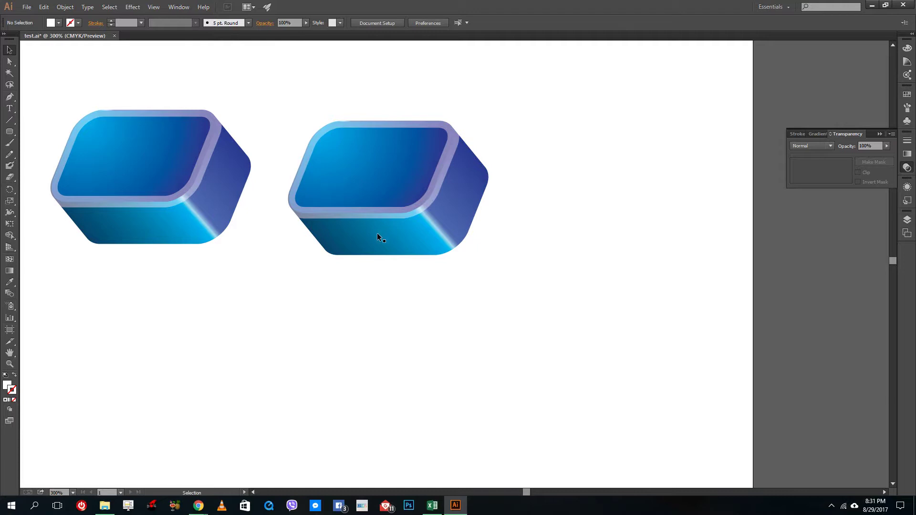
drag(425, 170, 455, 237)
drag(441, 264, 404, 187)
drag(573, 301, 159, 112)
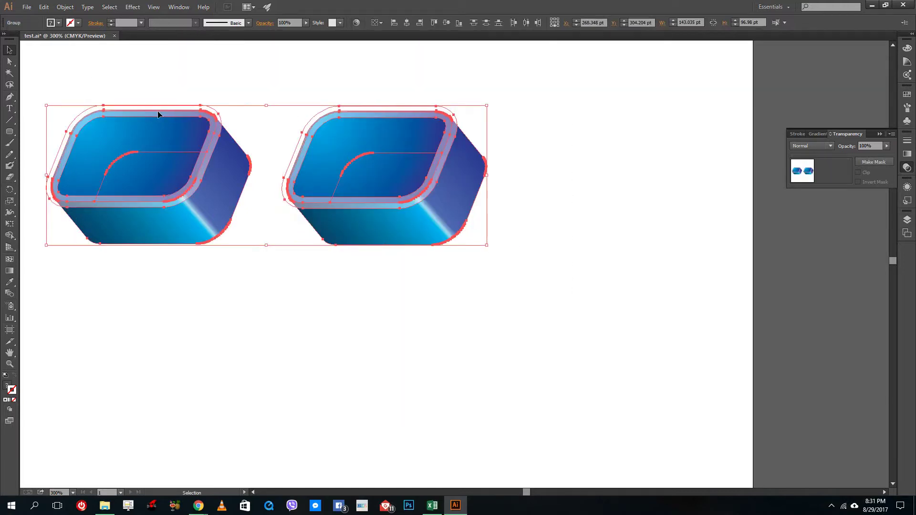
click(438, 273)
drag(442, 200, 411, 203)
Select both blocks and group them into one object
click(554, 317)
drag(554, 317, 158, 145)
right_click(158, 145)
click(189, 200)
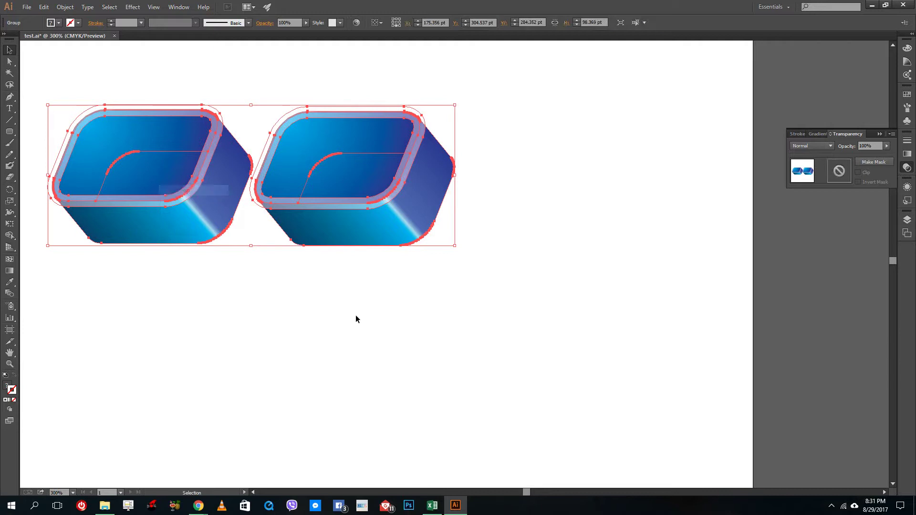
Duplicate the grouped pair, flip the copy vertically and squash it to about 34 pt high directly below the blocks as a reflection
key(ctrl+c)
key(ctrl+v)
drag(350, 193, 247, 297)
drag(400, 272, 400, 271)
click(577, 278)
Lower the opacity of the flipped reflection group to about 41%
click(354, 287)
drag(308, 31, 282, 33)
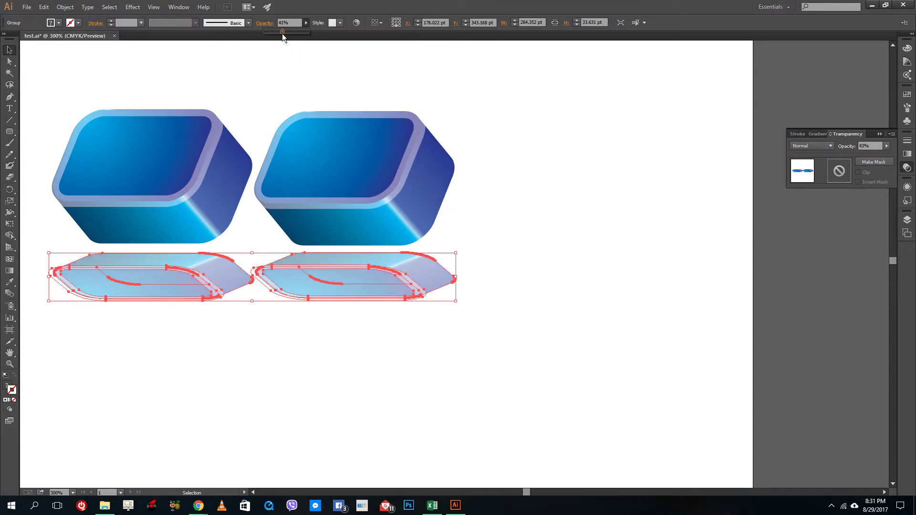
click(515, 268)
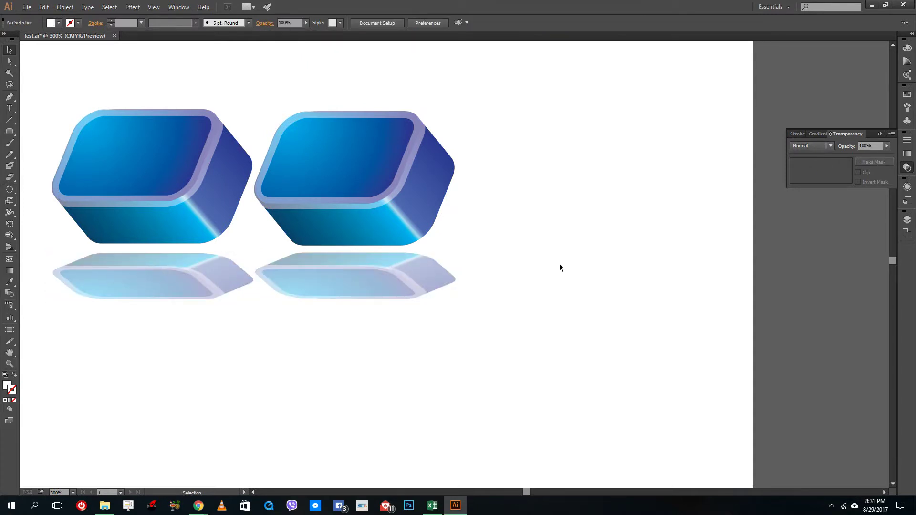
Move the blocks together with their reflection toward the horizontal centre of the artboard
scroll(373, 259, down, 1)
scroll(372, 260, down, 2)
scroll(373, 260, up, 1)
drag(309, 197, 376, 234)
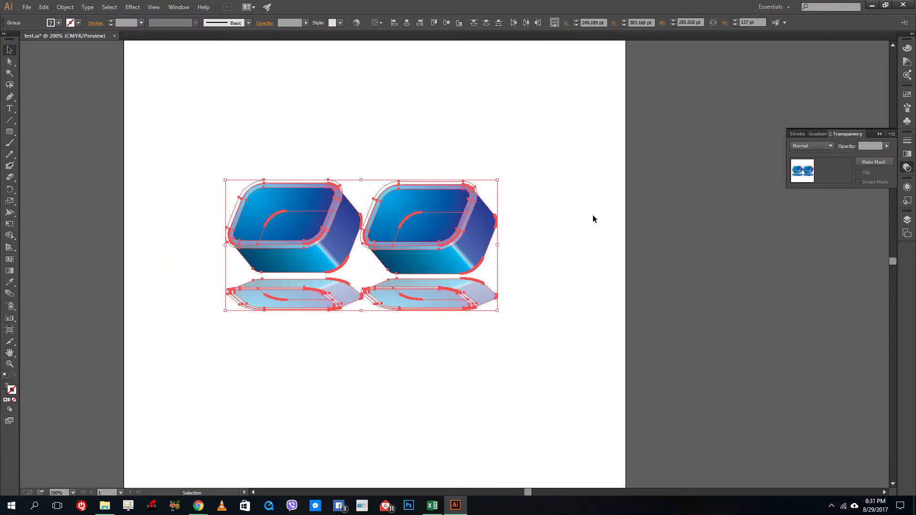
click(593, 216)
Make two copies of the blocks with their reflection and stack them below the original as second and third rows
scroll(582, 208, down, 3)
scroll(581, 204, up, 2)
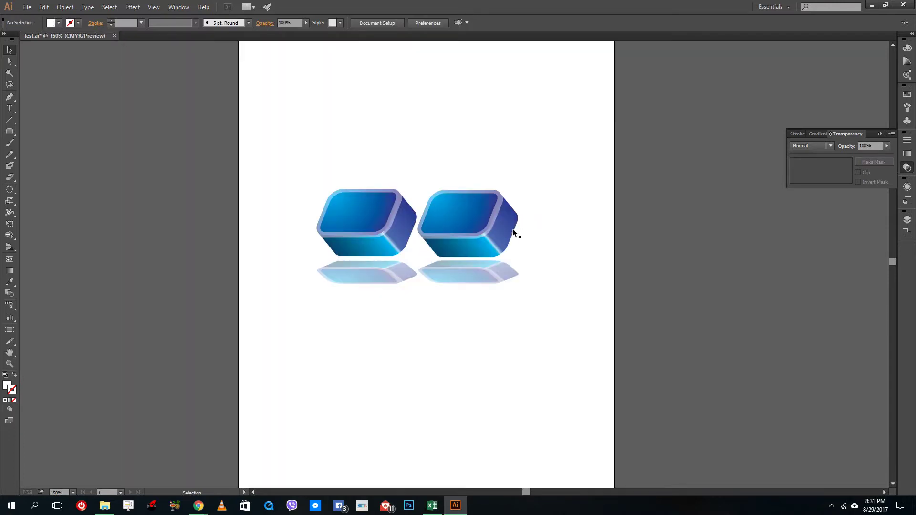
scroll(548, 232, down, 2)
click(453, 225)
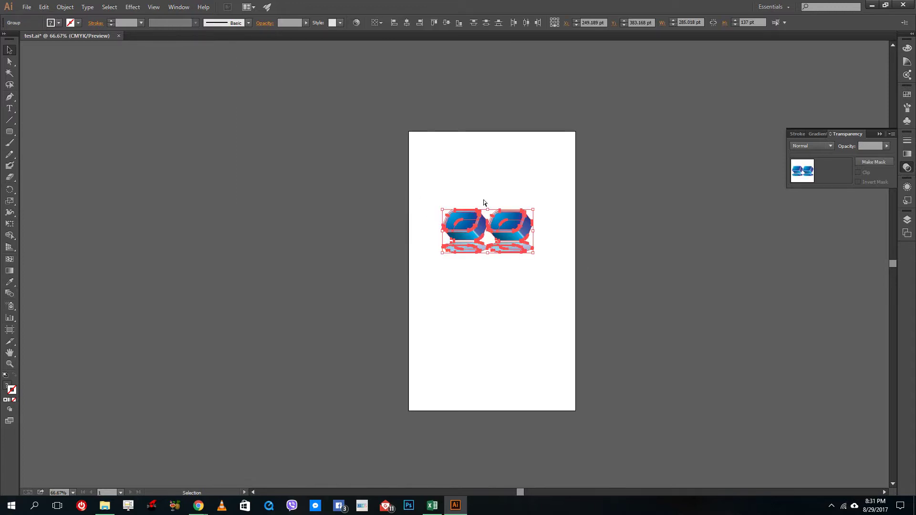
key(ctrl+c)
key(ctrl+v)
drag(476, 268, 519, 334)
key(ctrl+v)
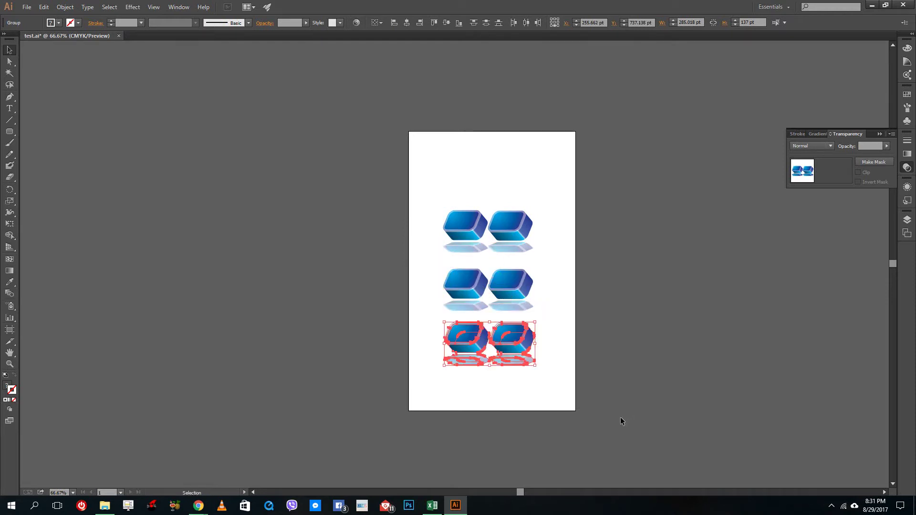
Select all three rows of blocks and shift them upward together on the artboard
key(ctrl+a)
key(shift+Up)
key(shift+Up)
key(shift+Up)
key(shift+Up)
key(shift+Up)
key(shift+Up)
key(shift+Up)
key(shift+Up)
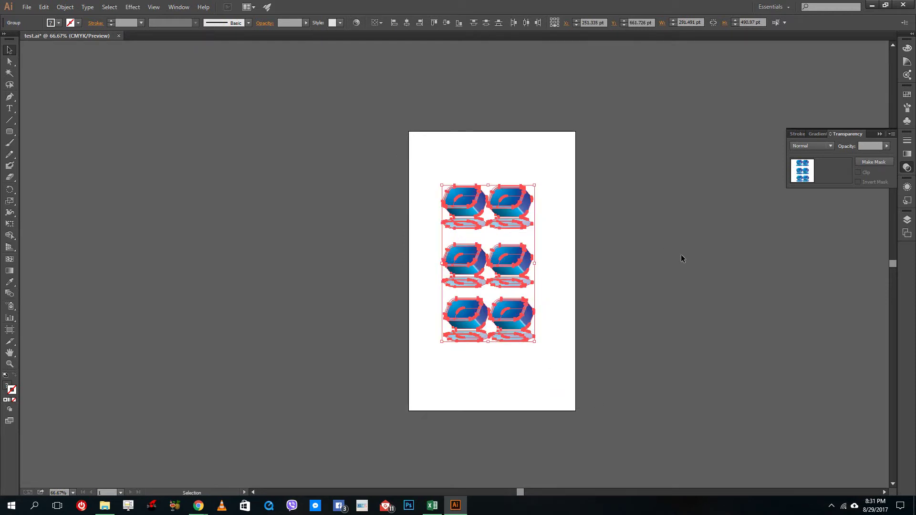
key(ctrl+=)
key(ctrl+=)
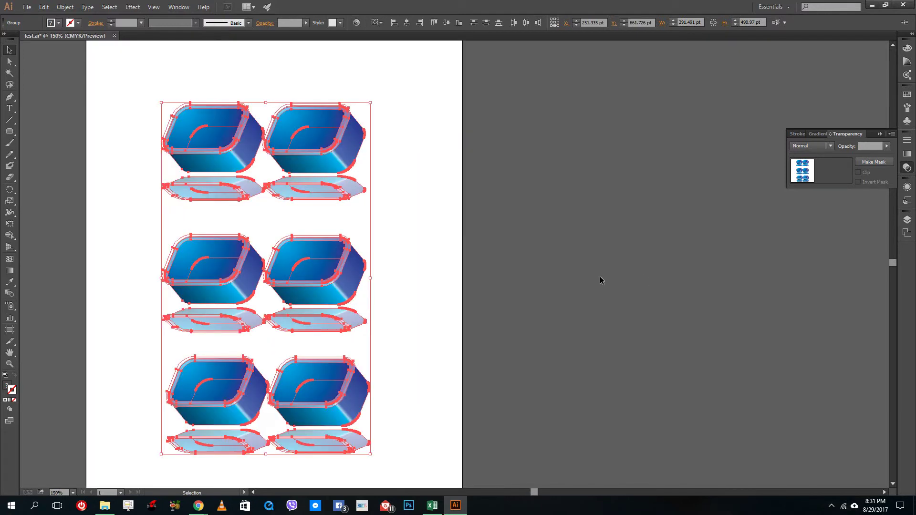
click(560, 286)
Add a new layer and place it at the bottom of the layer stack, below Layer 1
alt+scroll(560, 286, down, 1)
scroll(501, 275, down, 1)
scroll(501, 275, up, 2)
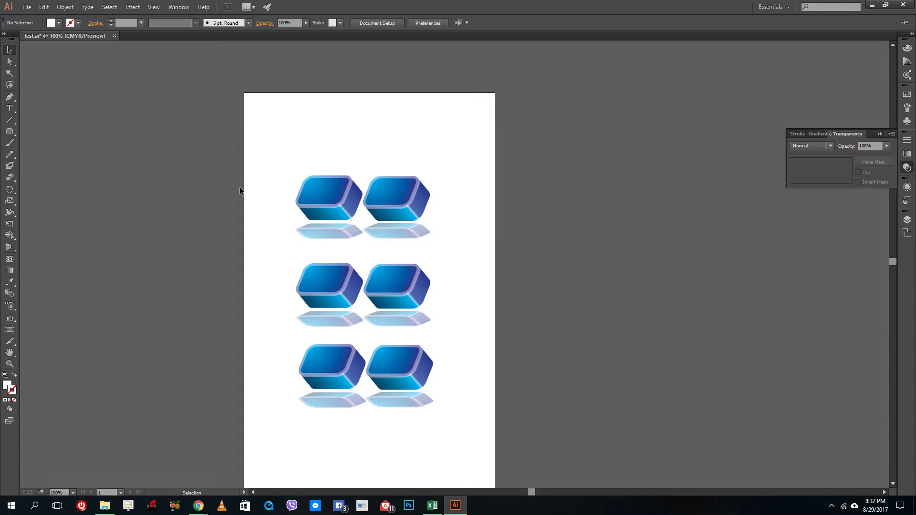
drag(10, 132, 41, 129)
click(906, 224)
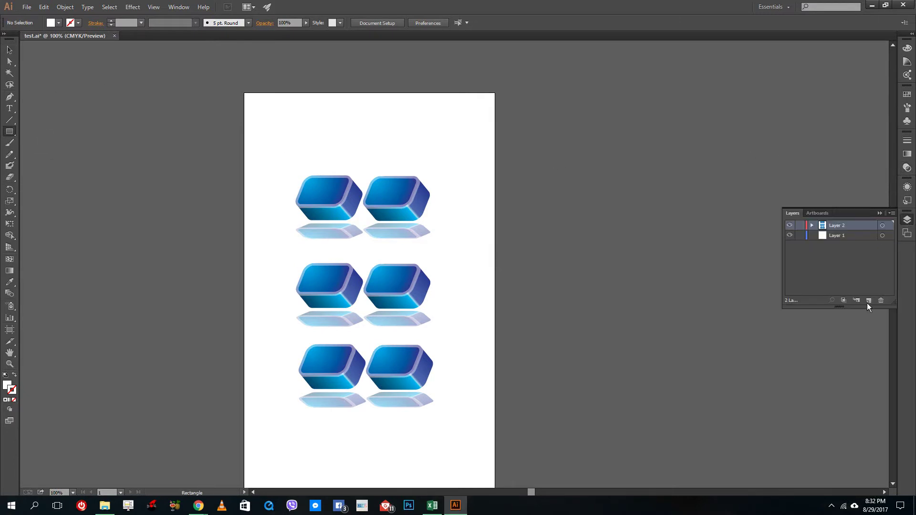
drag(841, 227, 827, 281)
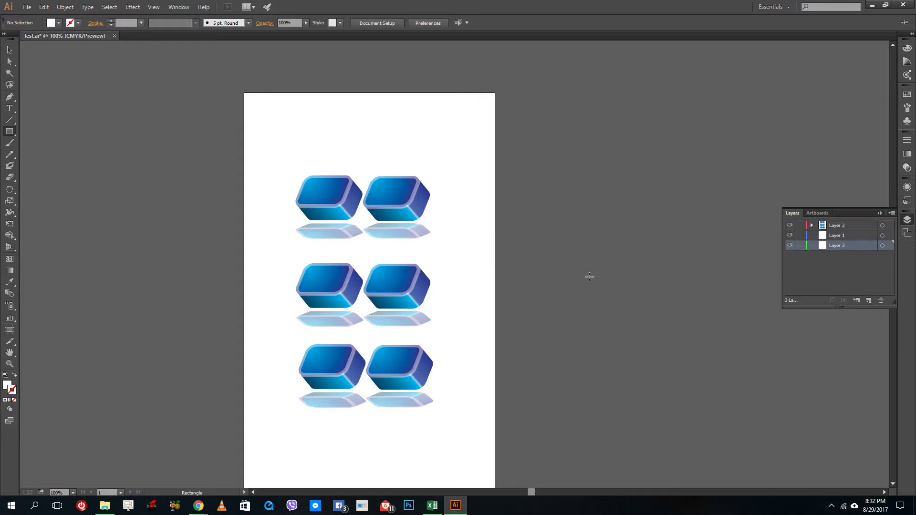
Draw a background rectangle of 528 by 886 pt covering the whole artboard on the new bottom layer
scroll(399, 200, up, 4)
scroll(399, 200, down, 5)
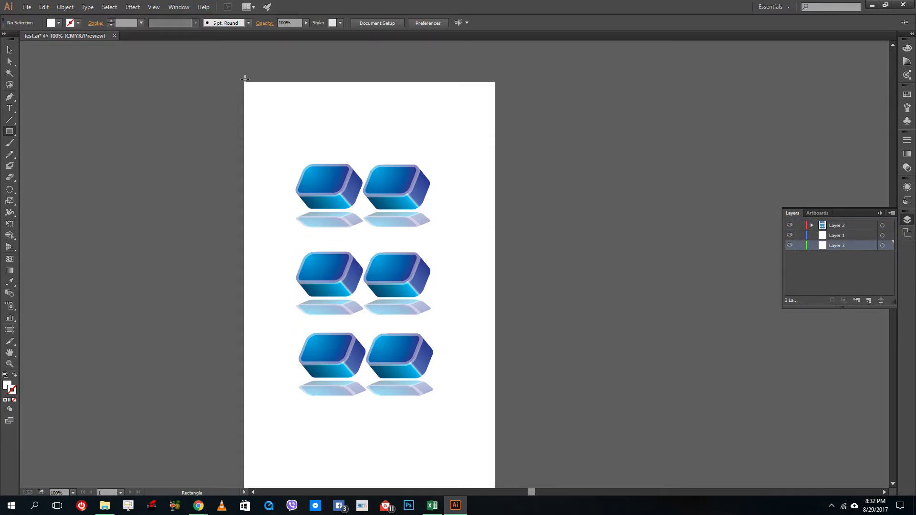
drag(244, 78, 496, 464)
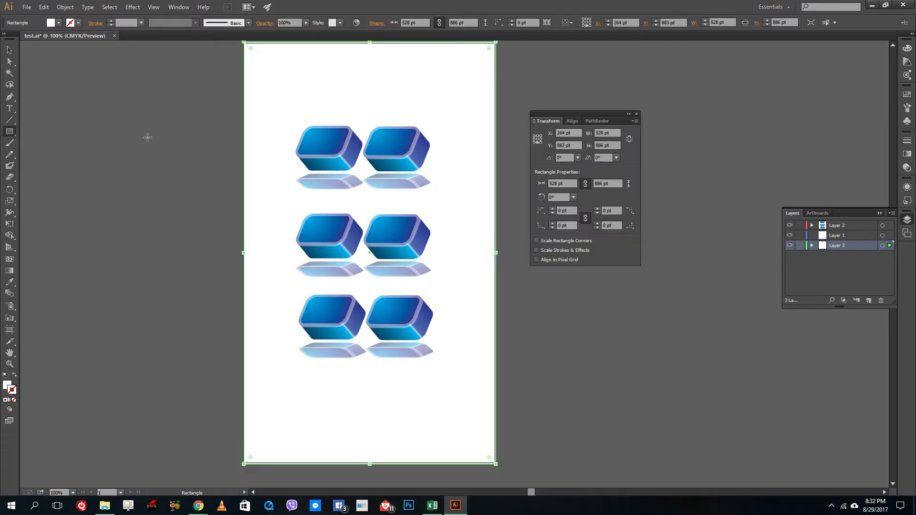
Apply a white-to-black radial gradient to the background rectangle's 1 pt stroke
click(58, 23)
click(9, 400)
click(850, 146)
click(841, 167)
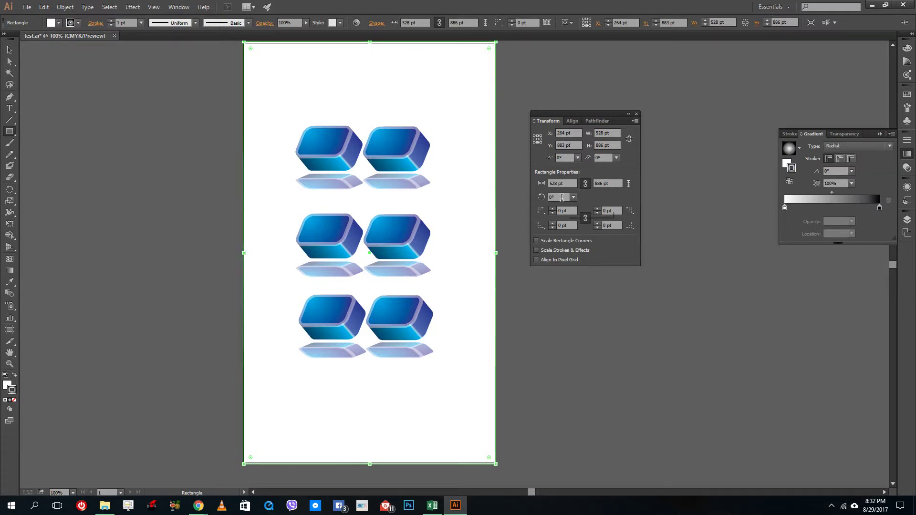
drag(367, 219, 503, 368)
key(ctrl+z)
click(10, 271)
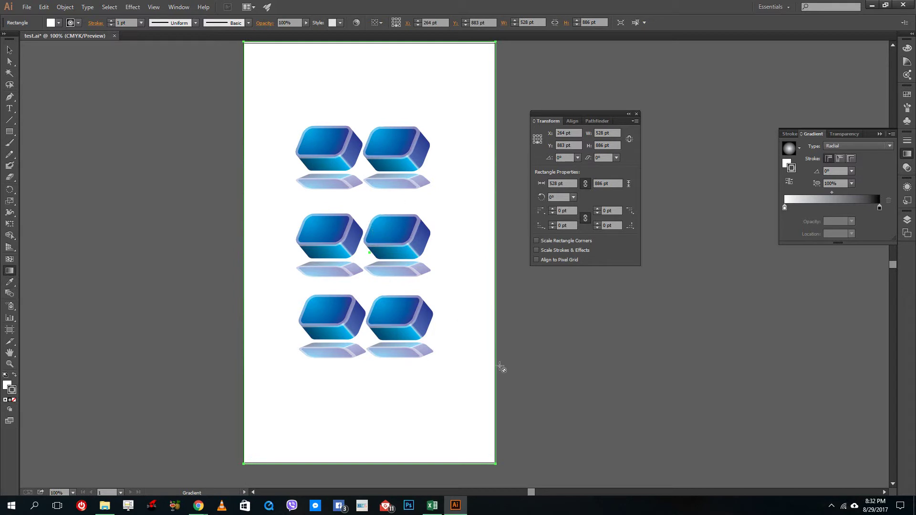
click(10, 50)
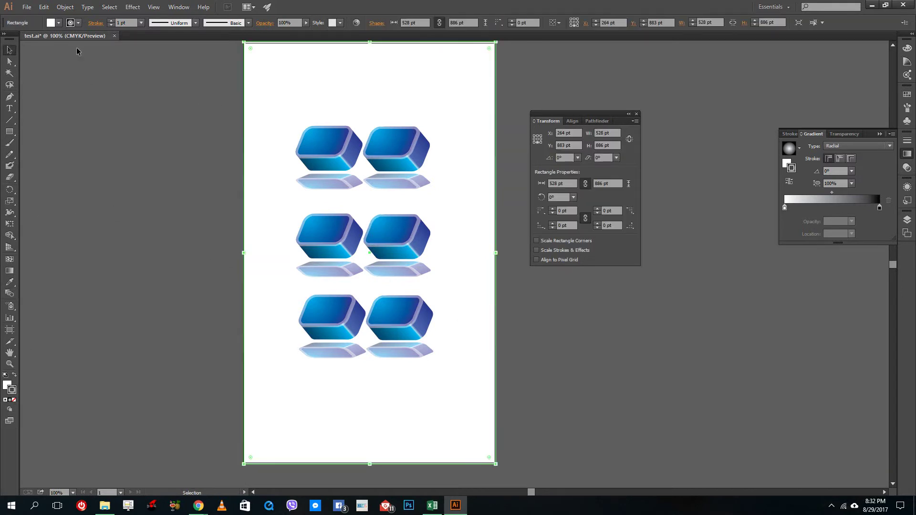
Fill the background rectangle with the white-to-black radial gradient
click(7, 385)
click(5, 400)
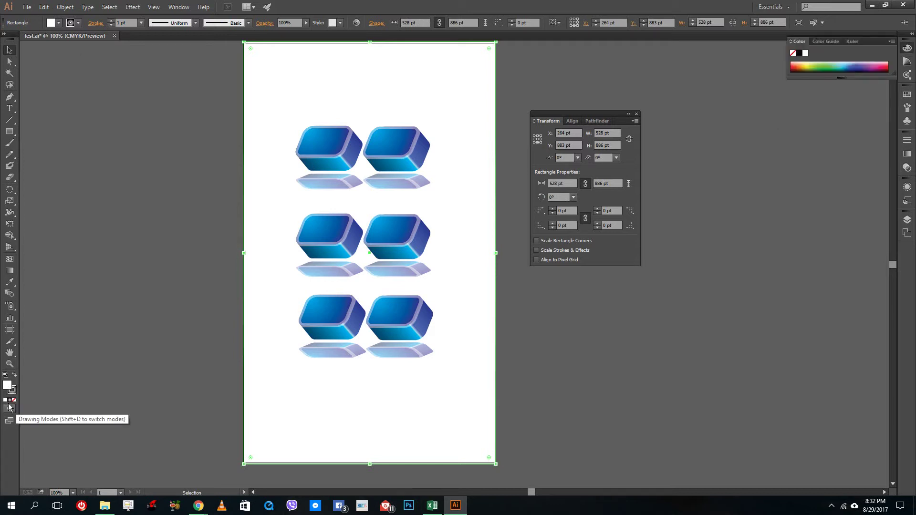
click(9, 400)
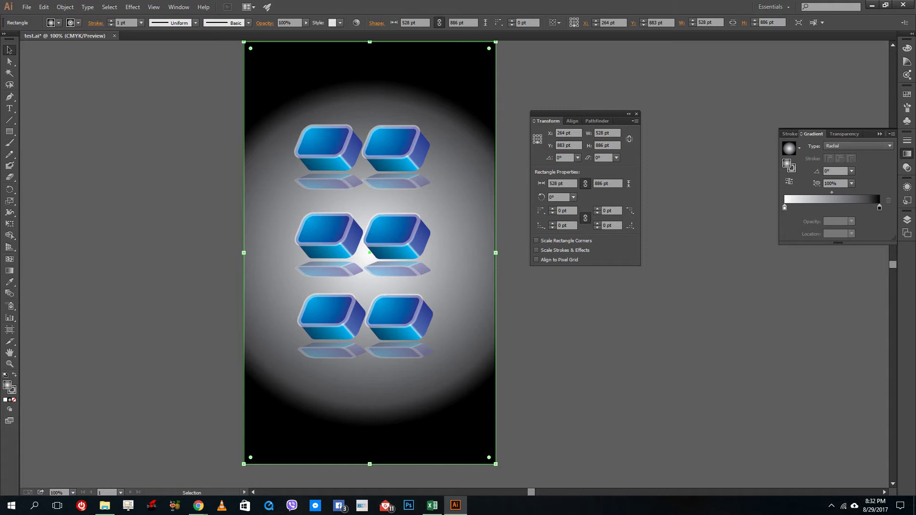
Change the black outer stop of the background gradient to the medium blue swatch
double_click(879, 207)
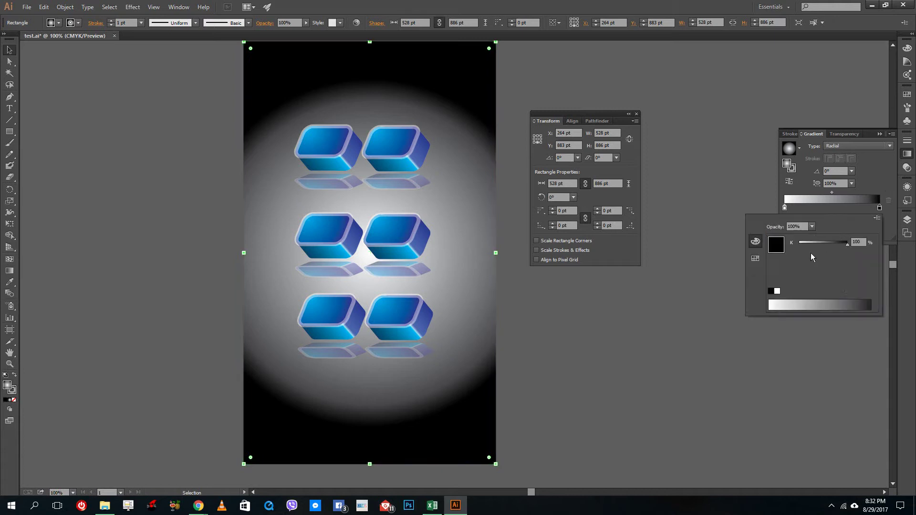
click(755, 259)
click(811, 239)
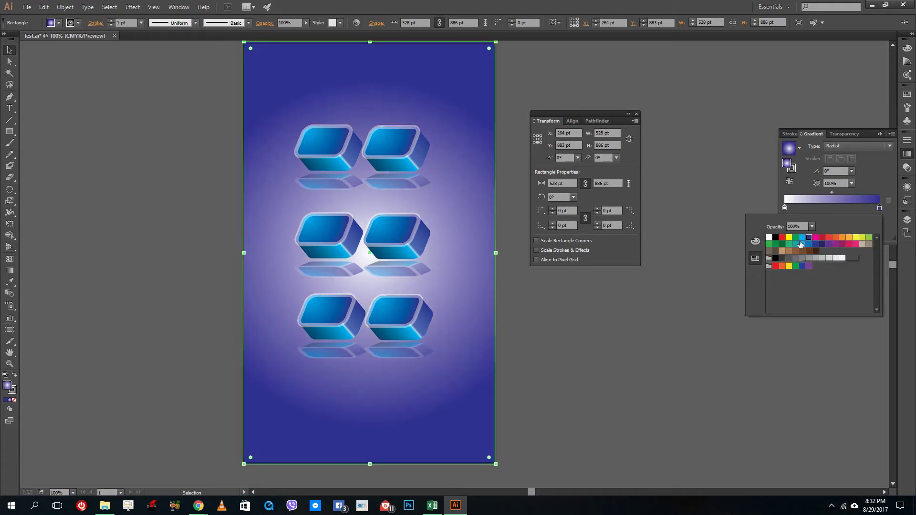
click(811, 245)
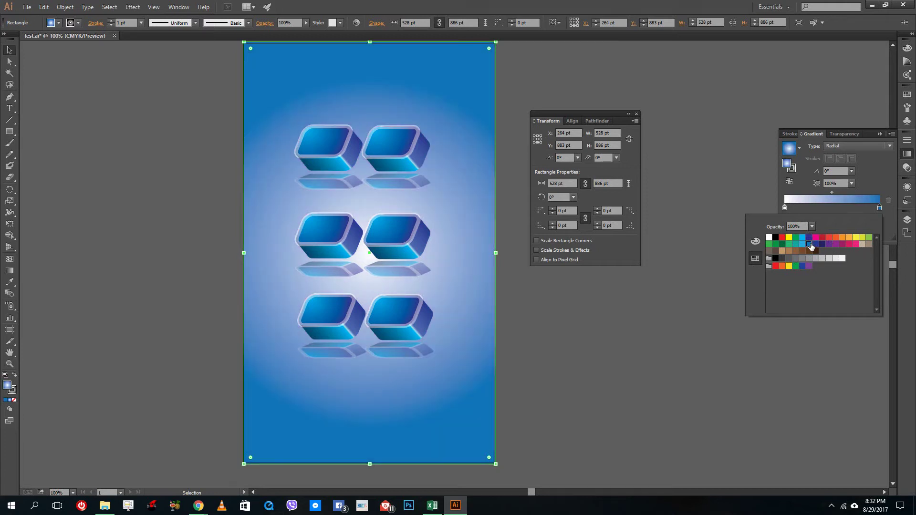
Change the white centre stop of the background gradient to the light blue swatch
click(785, 208)
double_click(785, 209)
click(801, 246)
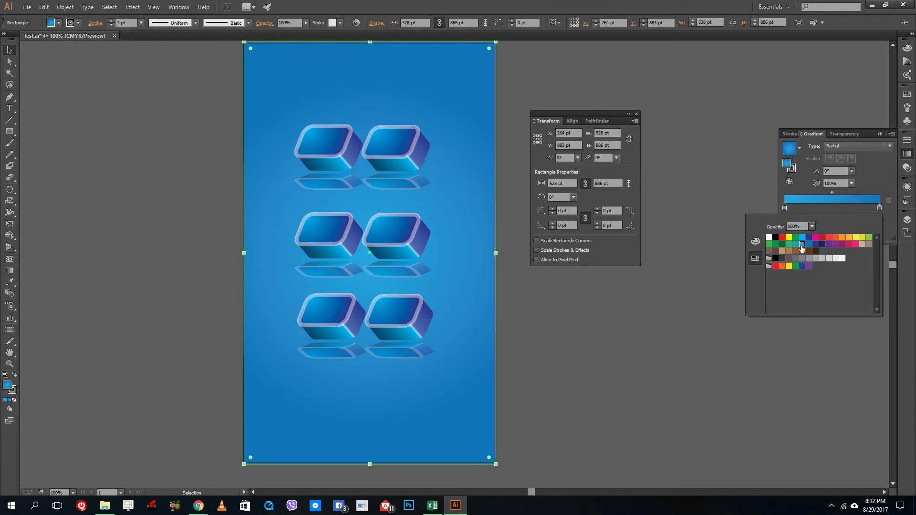
click(769, 238)
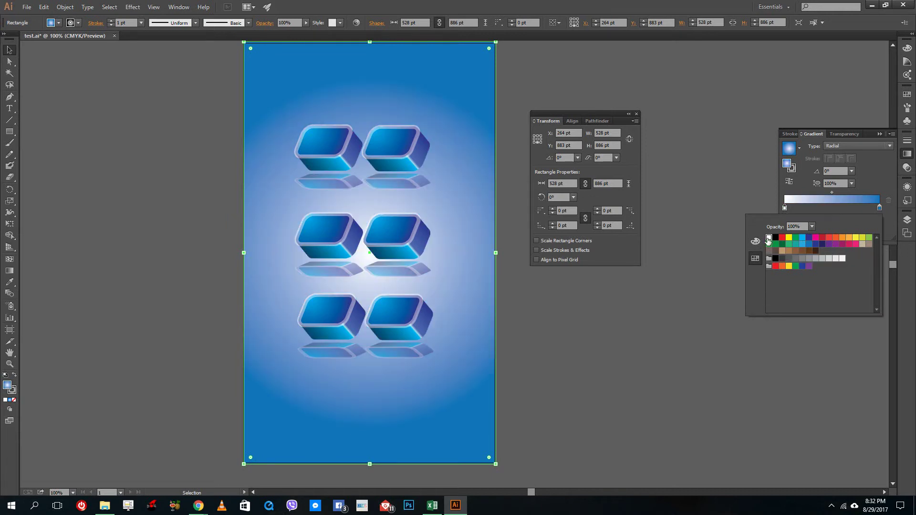
click(803, 245)
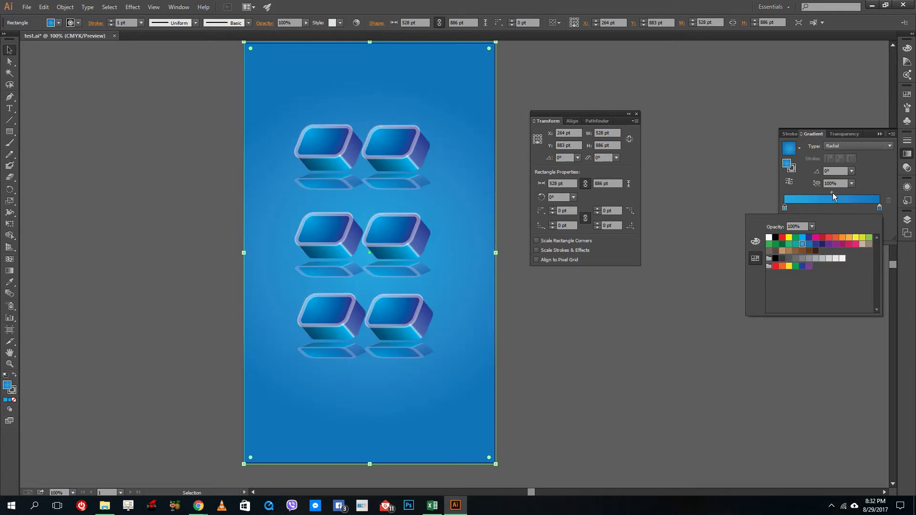
Set the opacity of the background gradient's light blue centre stop to 50%
click(852, 188)
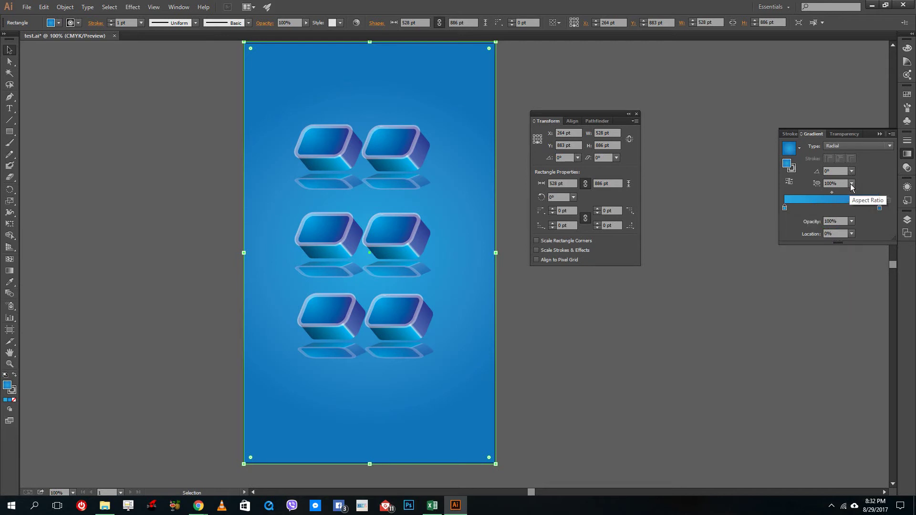
click(853, 188)
click(797, 223)
click(852, 222)
click(862, 290)
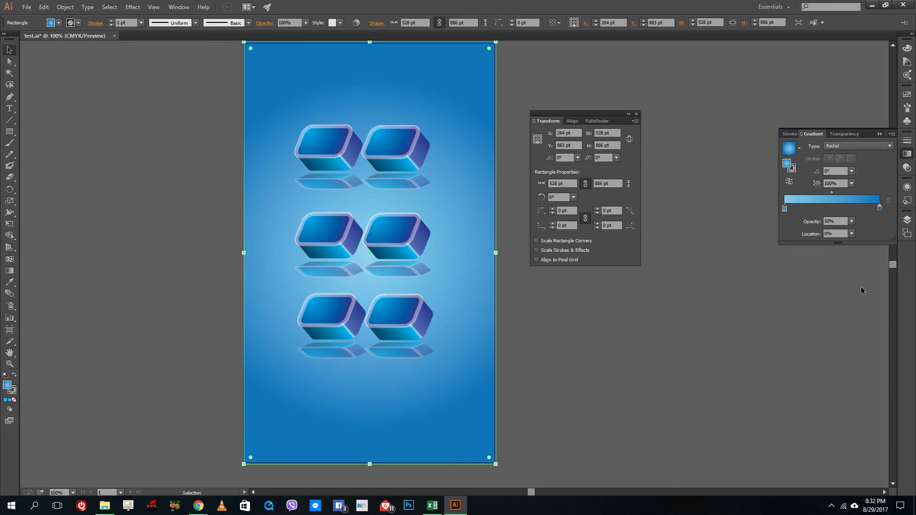
click(623, 100)
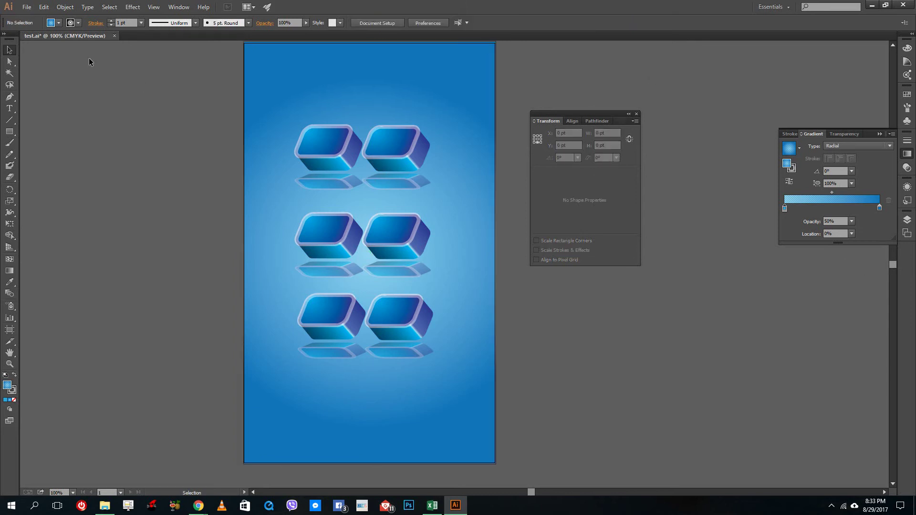
Change the outer stop of the background gradient to a dark navy blue picked from the colour spectrum
click(343, 85)
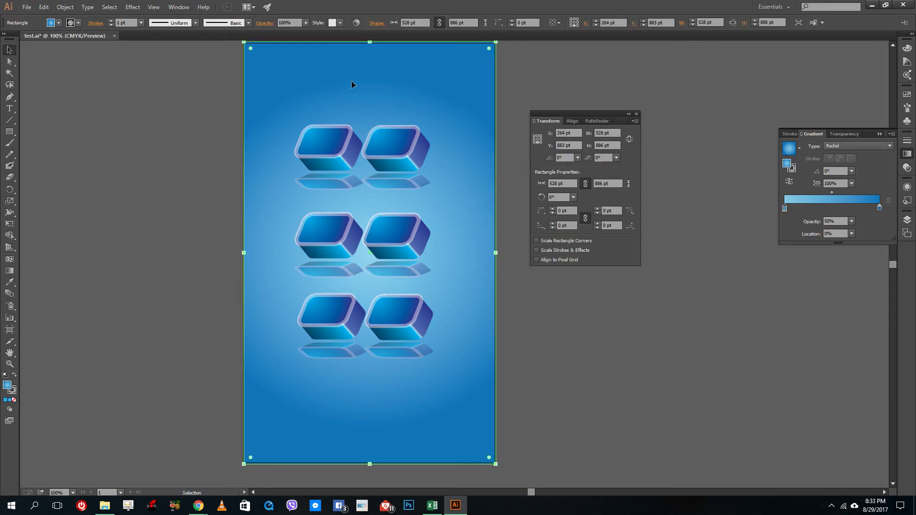
double_click(880, 208)
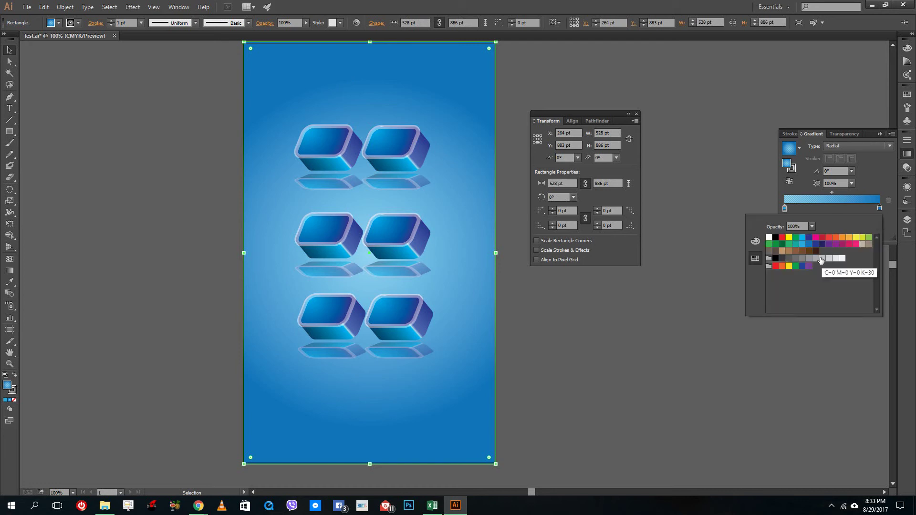
click(816, 244)
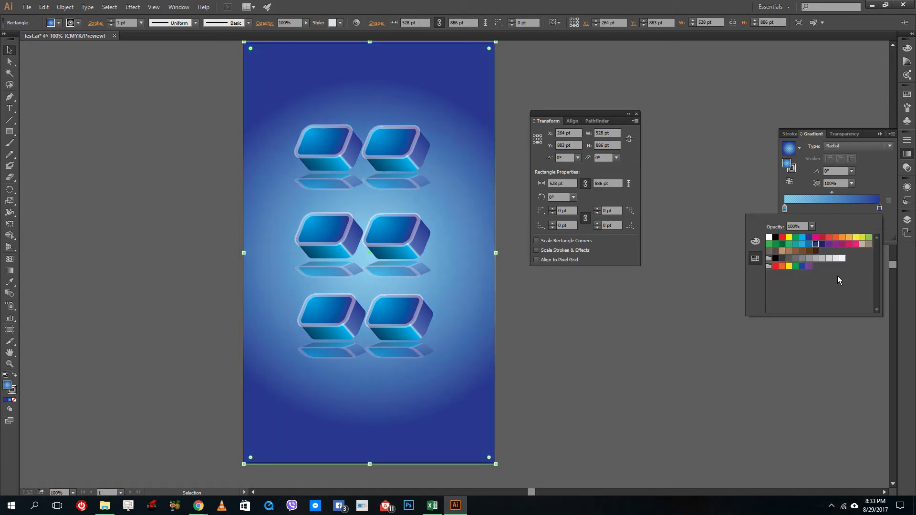
click(809, 245)
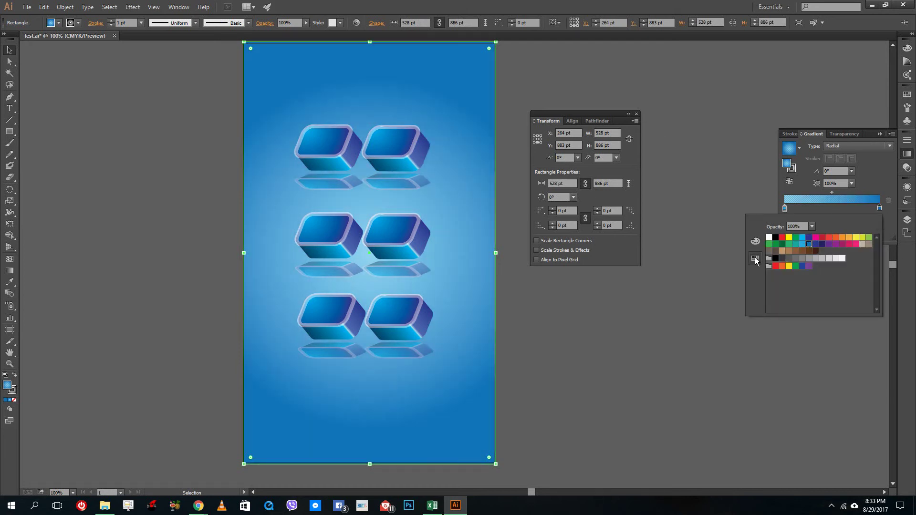
click(755, 241)
click(831, 300)
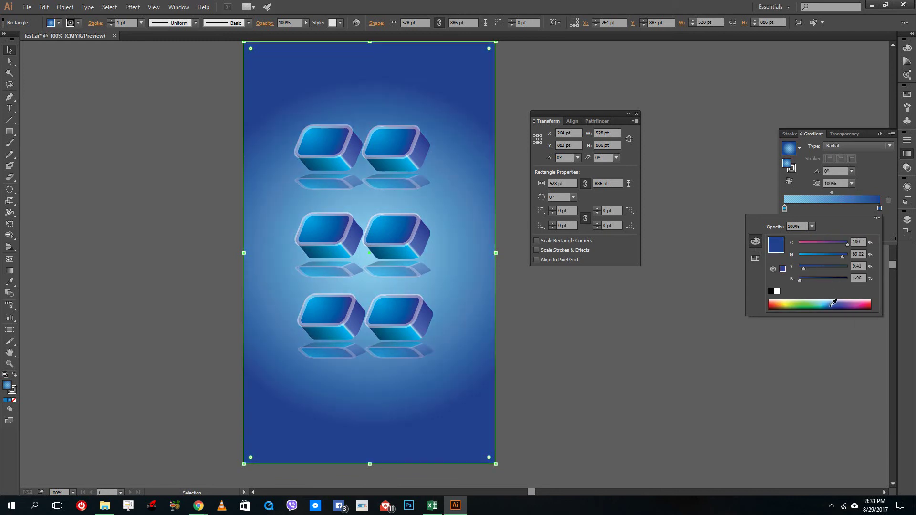
click(833, 297)
key(ctrl+z)
key(ctrl+z)
key(ctrl+z)
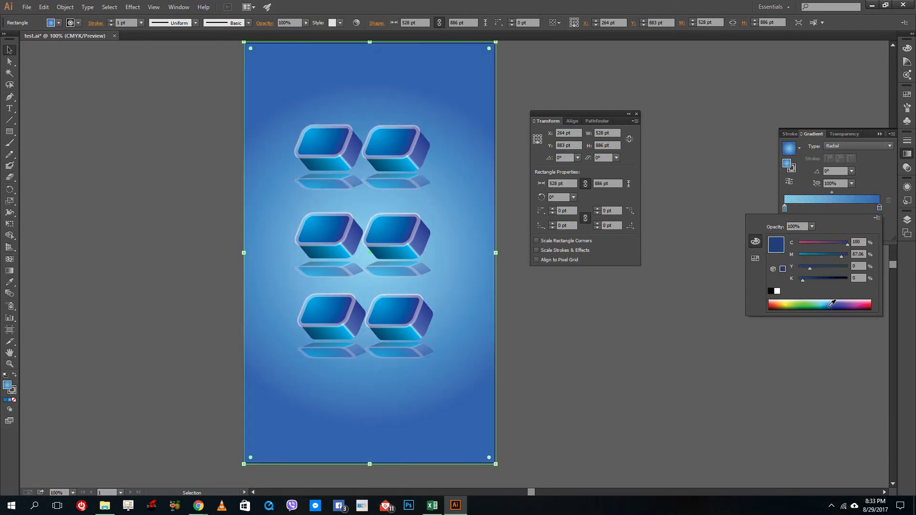
click(46, 80)
click(90, 107)
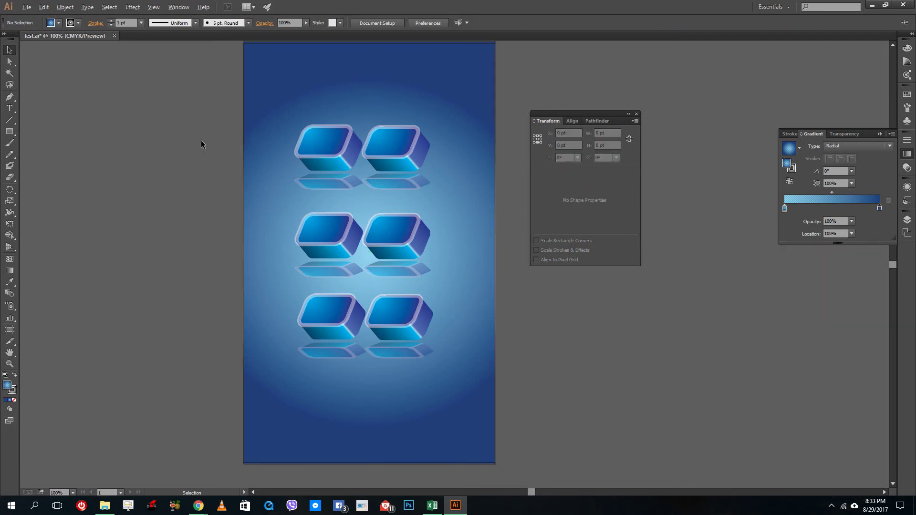
scroll(202, 142, down, 1)
scroll(382, 219, up, 1)
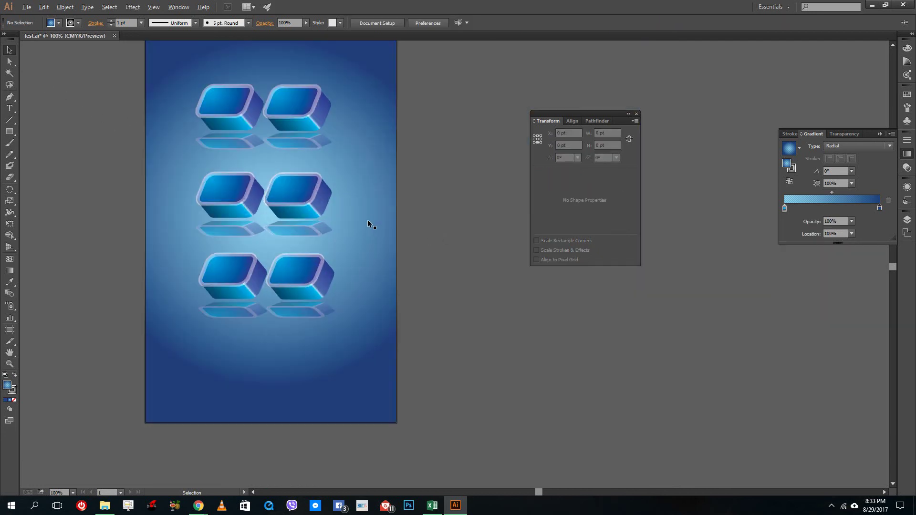
scroll(254, 165, up, 2)
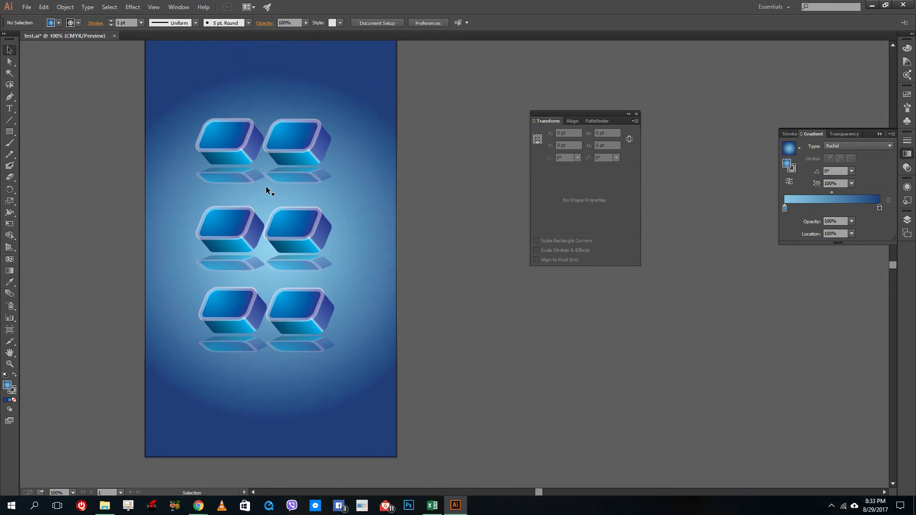
scroll(272, 140, down, 2)
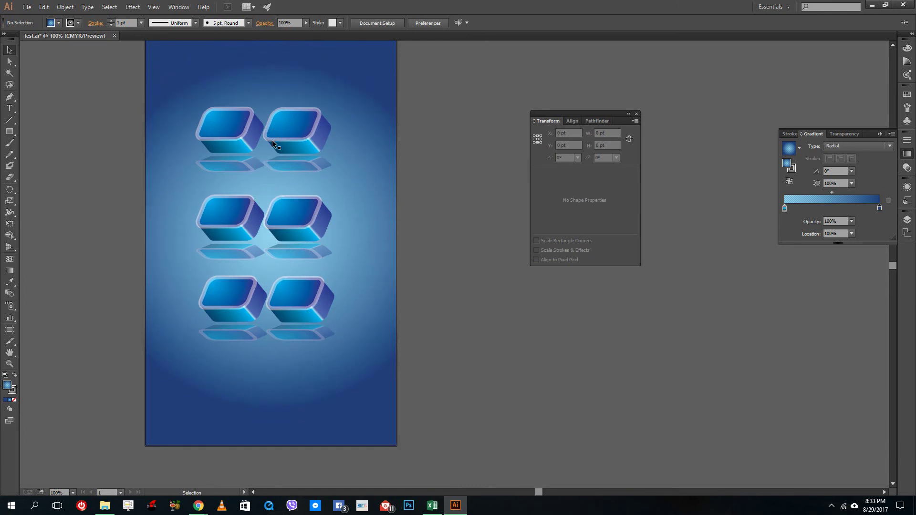